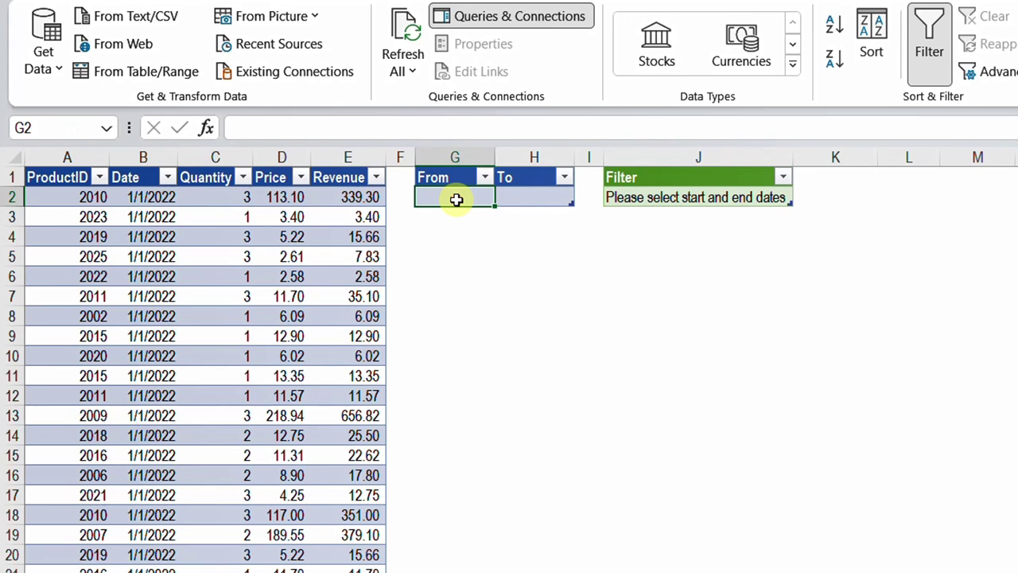
- Enter 1/1/22 as the From date and 1/2/22 as the To date, and refresh the green Filter output table
type("1/1/")
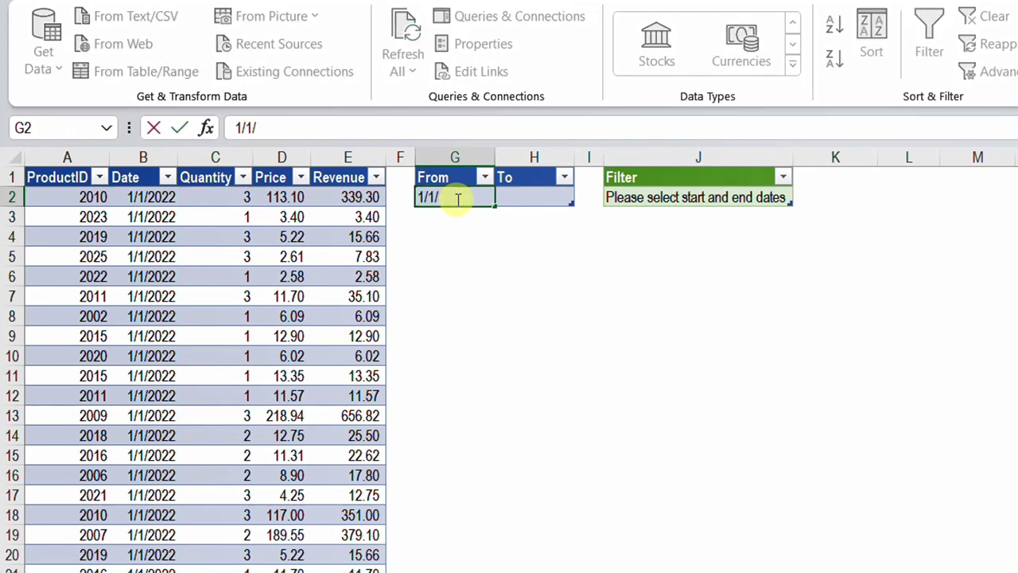
type("22")
key("Return")
key("Up")
key("Right")
type("1")
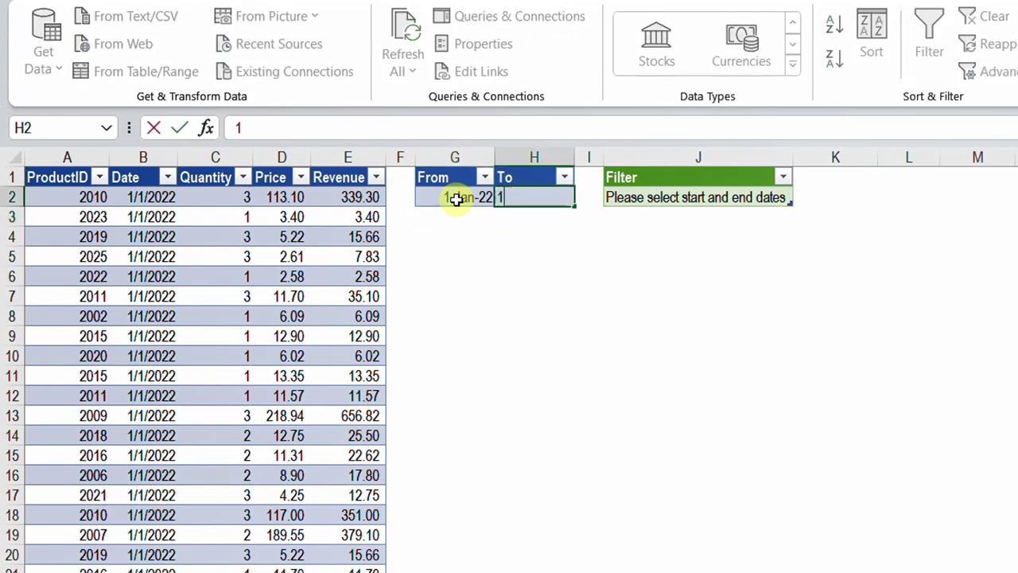
type("/2/22")
key("Return")
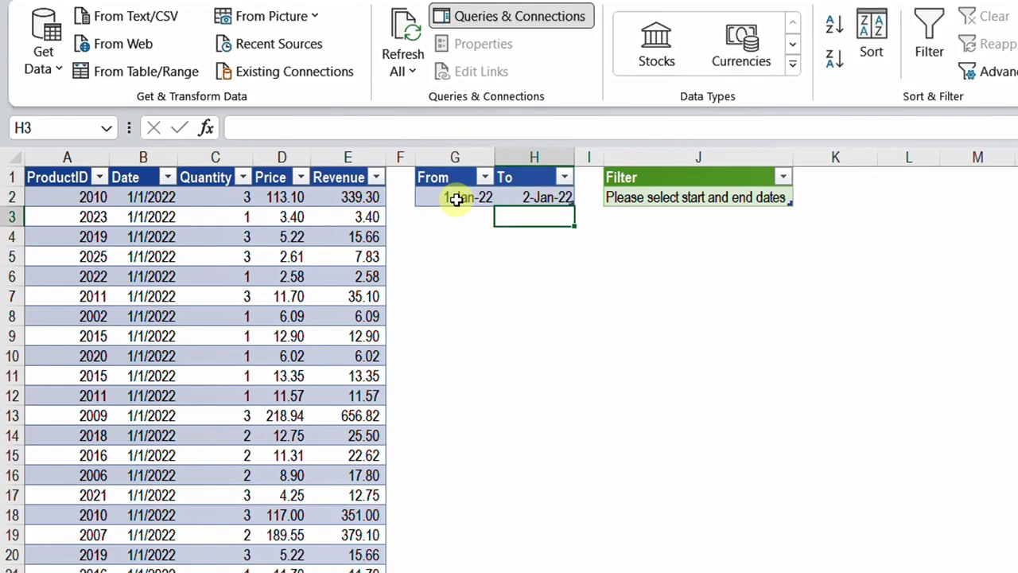
right_click(715, 201)
left_click(760, 258)
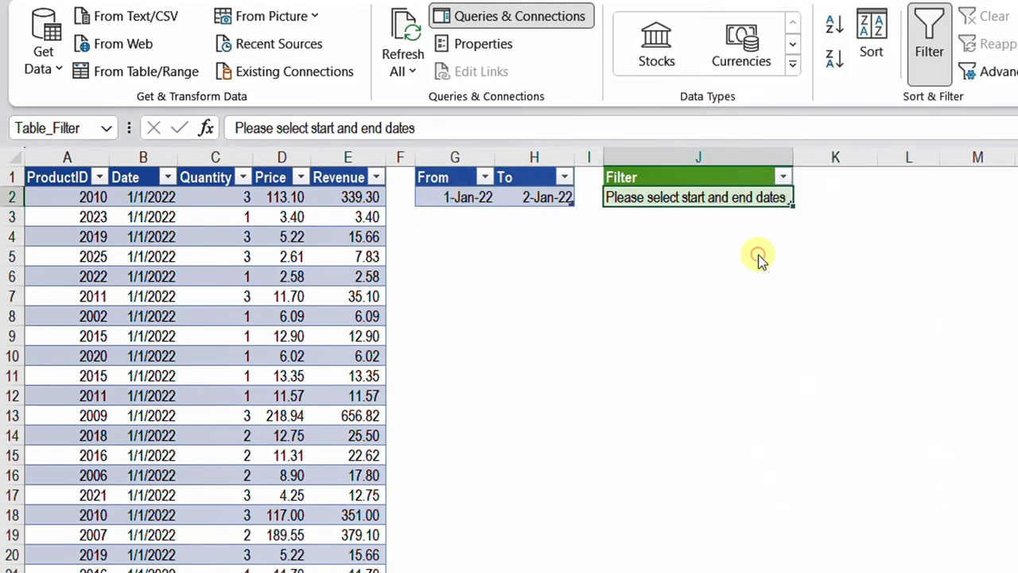
- Check the output table's last row and the available values of its Date column filter
left_click(703, 192)
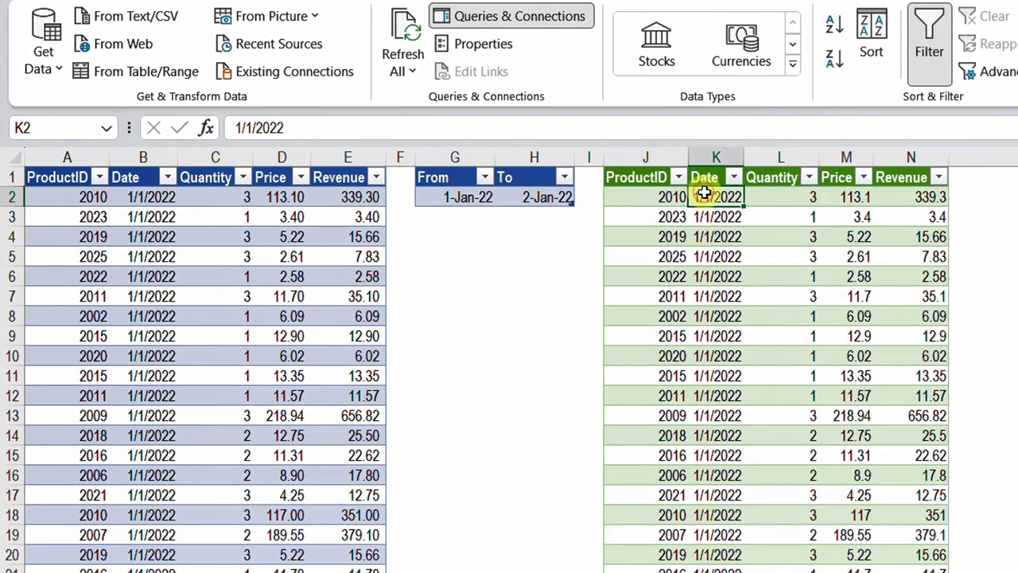
key("ctrl+Down")
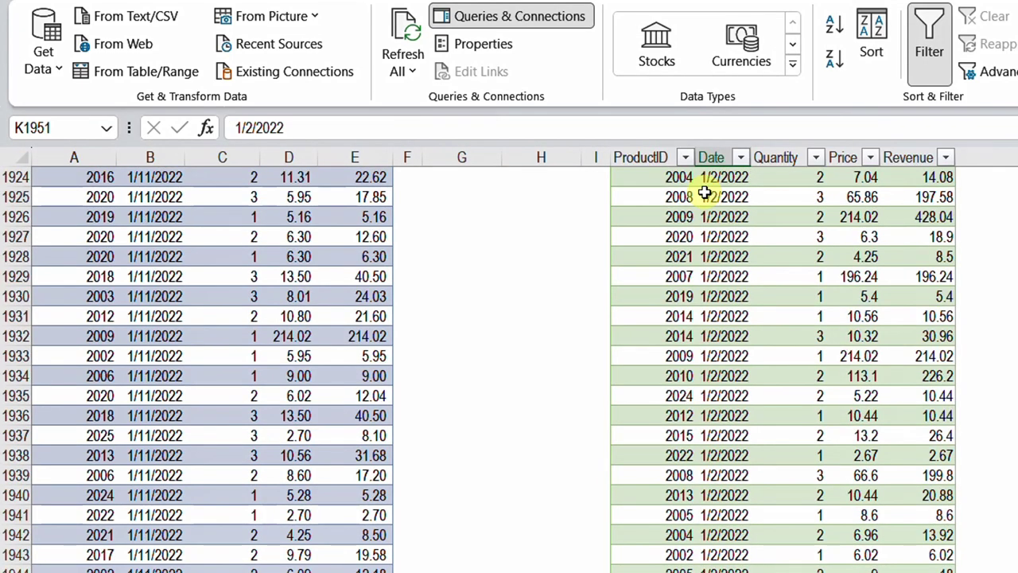
key("ctrl+Up")
left_click(733, 177)
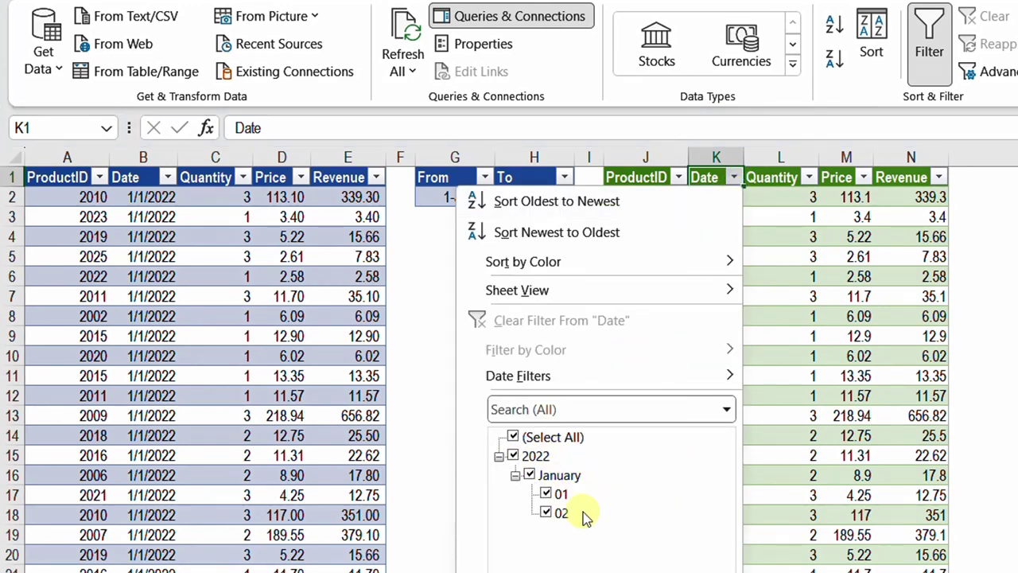
key("Escape")
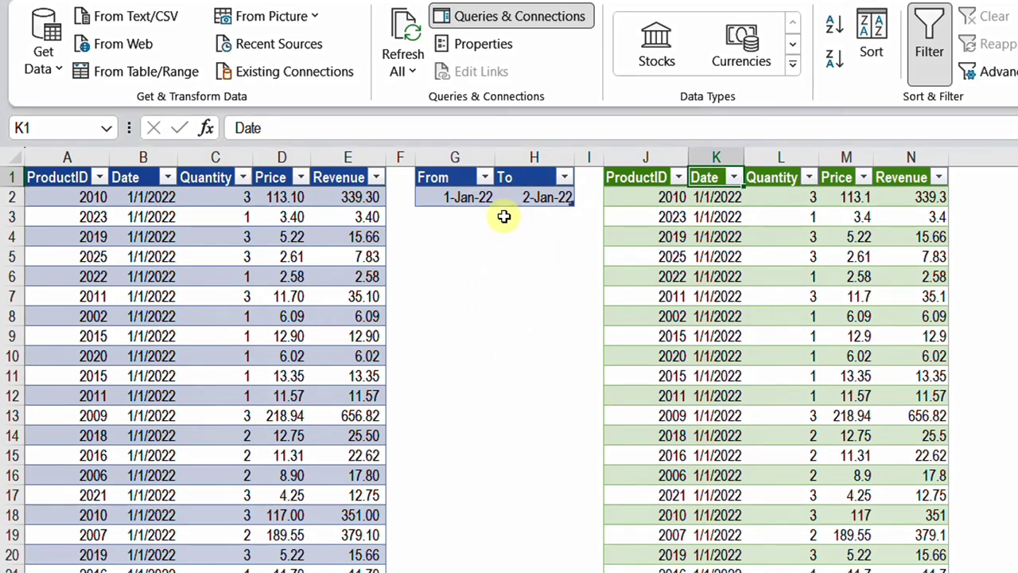
- Change the From date to 1/3/2022 and refresh the green output table
left_click(466, 198)
double_click(253, 127)
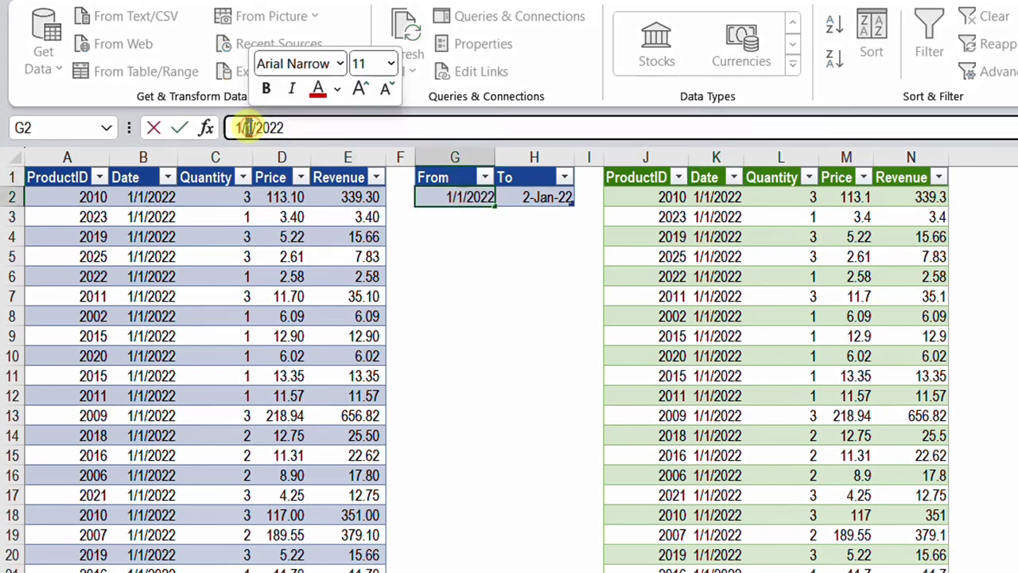
type("3")
key("Return")
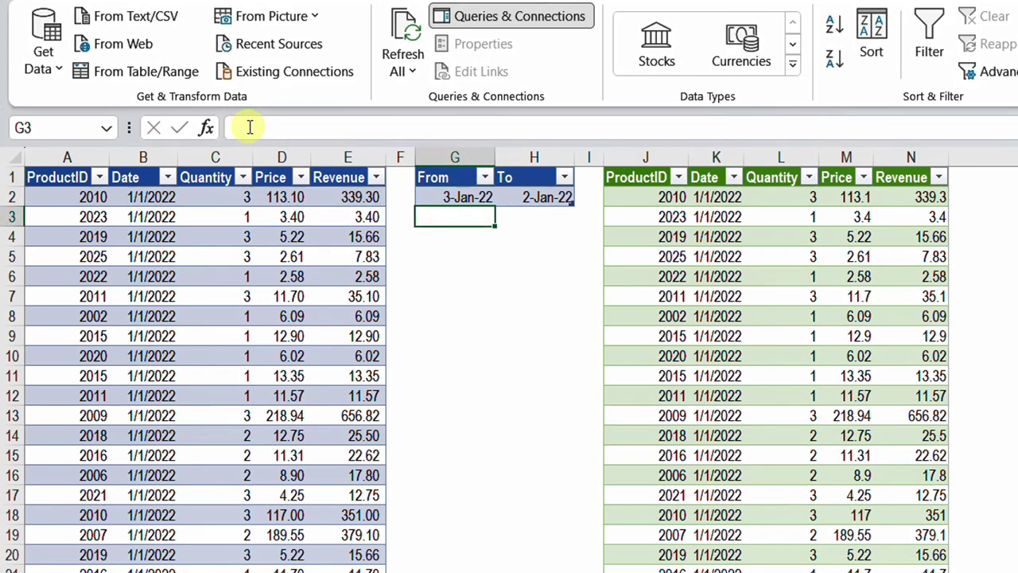
right_click(725, 256)
left_click(788, 260)
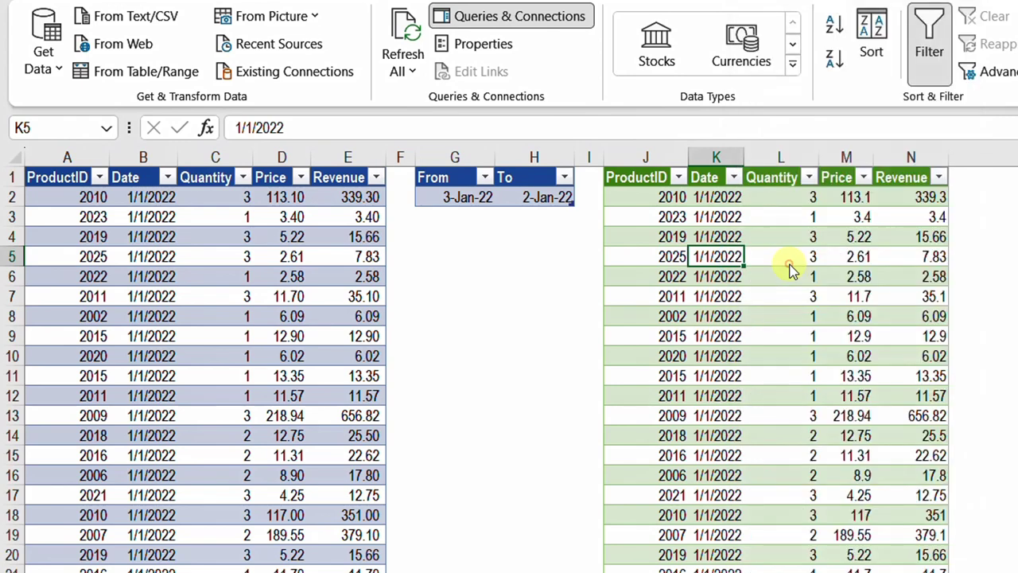
left_click(659, 197)
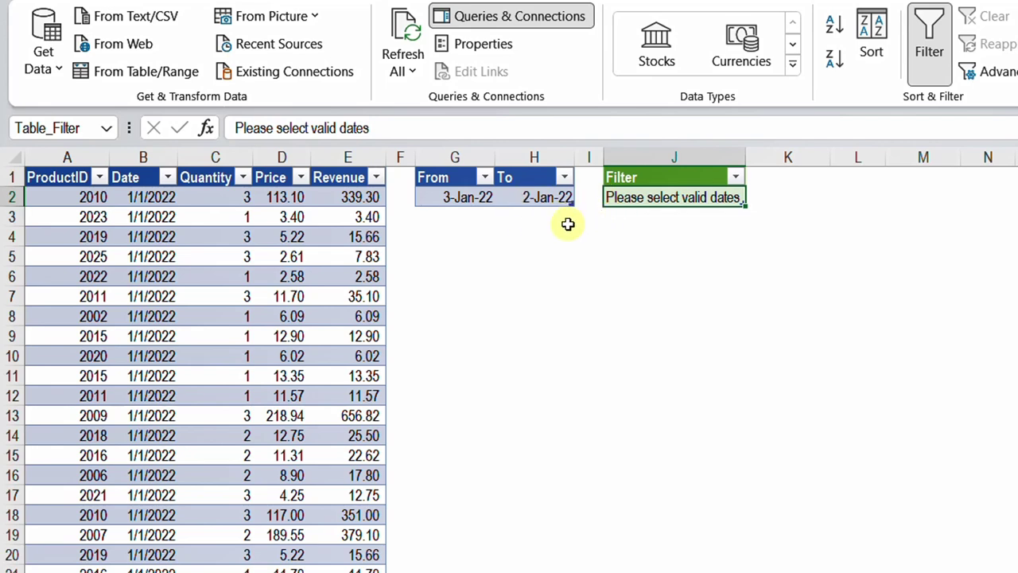
- Change the From date to 1/3/2021 and refresh the output table
left_click(529, 198)
left_click(445, 197)
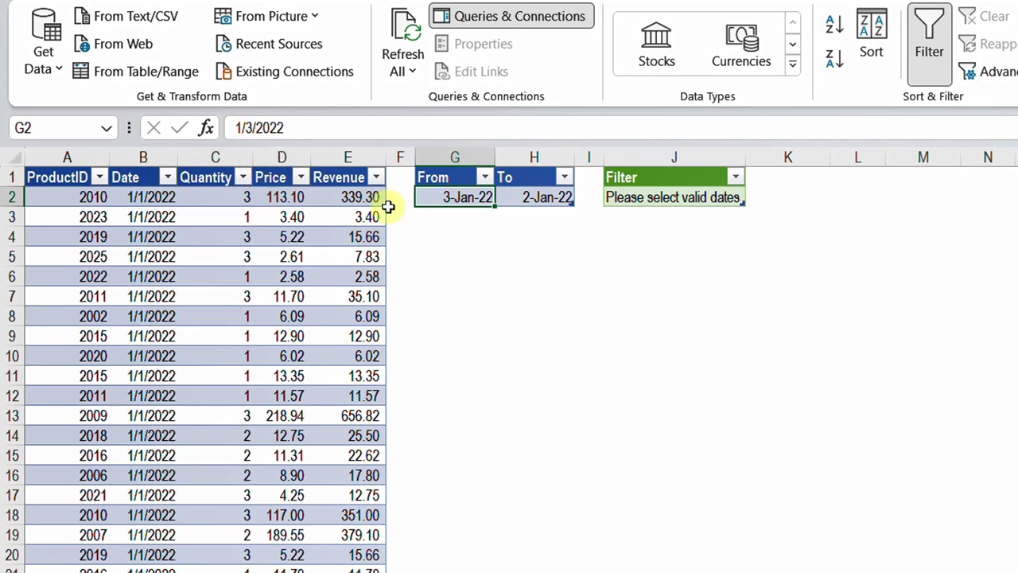
left_click_drag(278, 127, 321, 134)
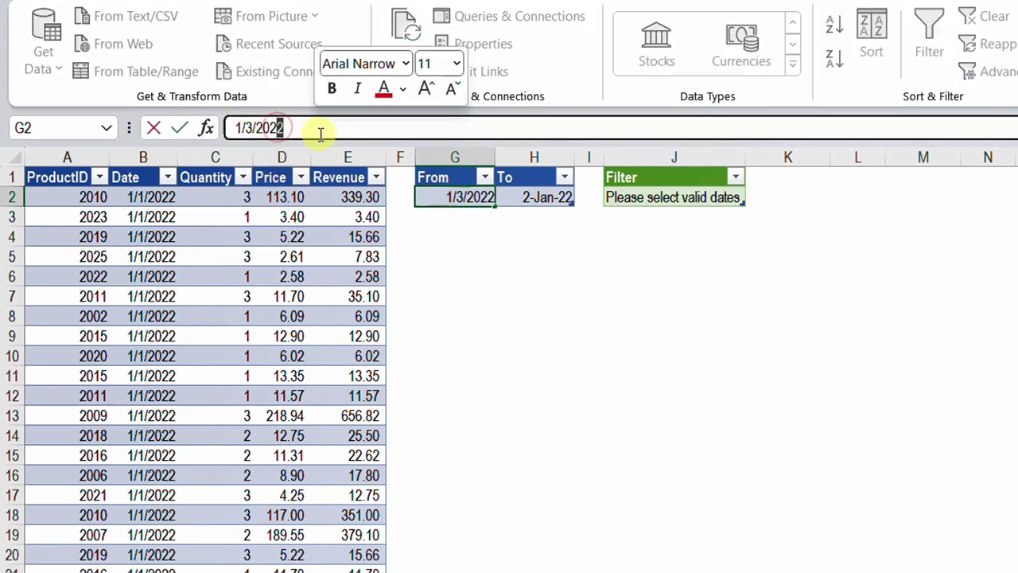
type("1")
key("Return")
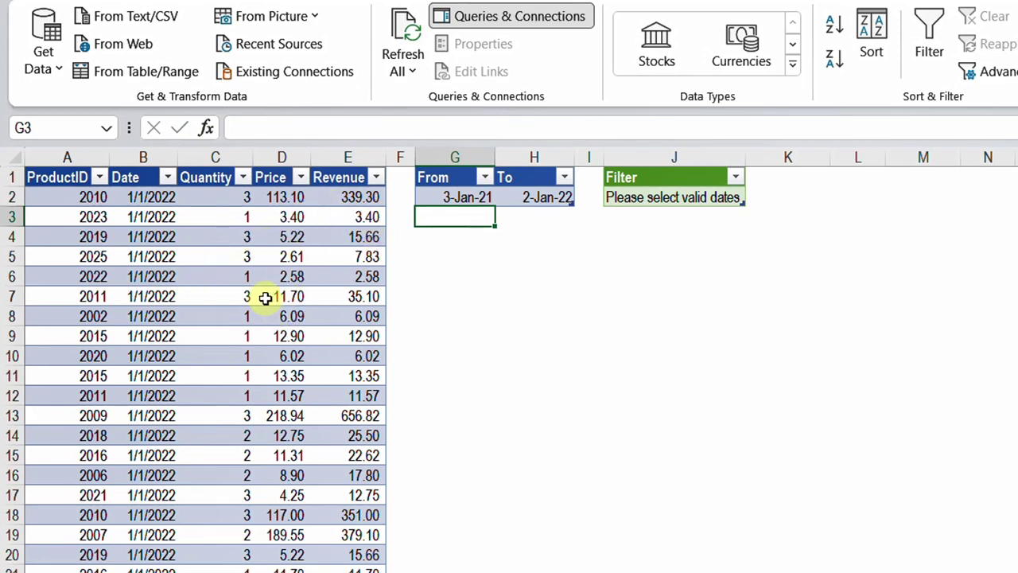
right_click(647, 198)
left_click(708, 258)
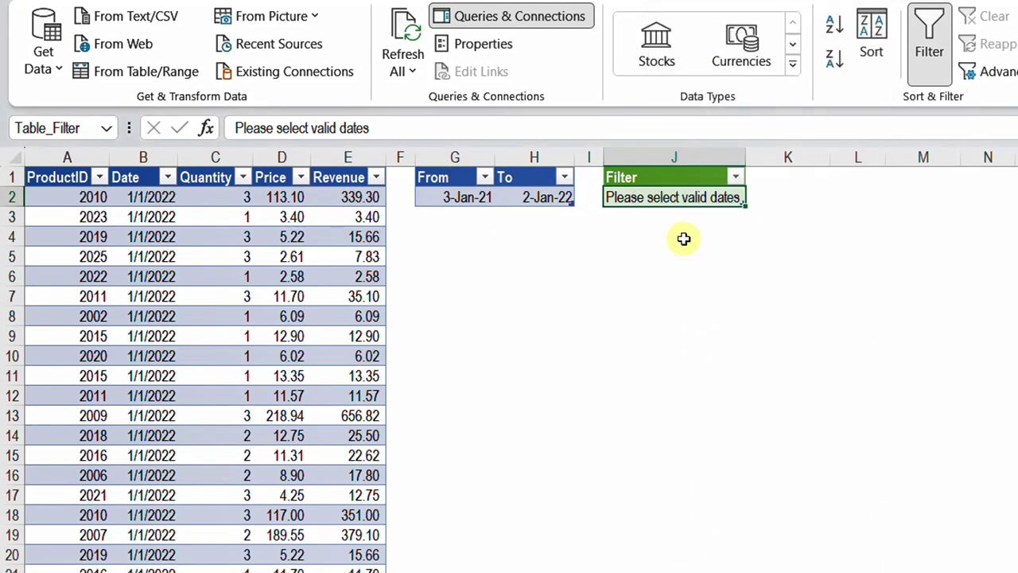
- Examine which dates the refreshed output table contains, in its Date filter and down to its last row
left_click(733, 178)
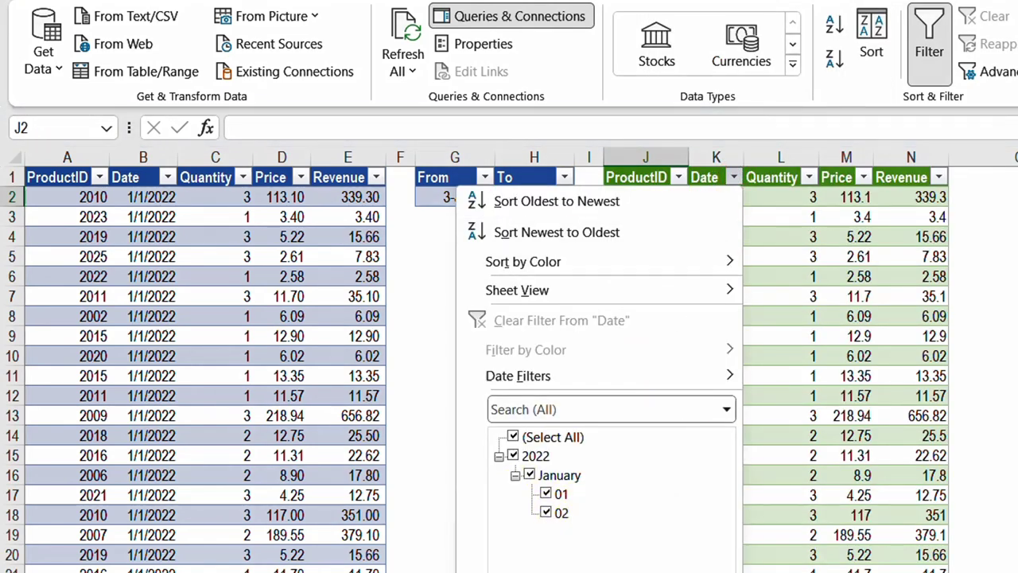
key("Escape")
key("ctrl+Down")
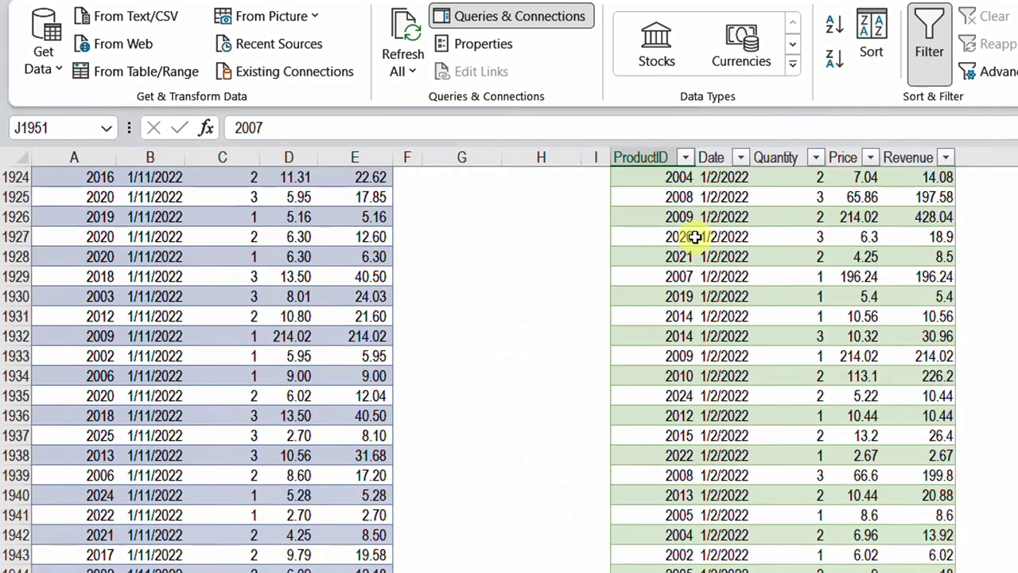
key("ctrl+Up")
key("Down")
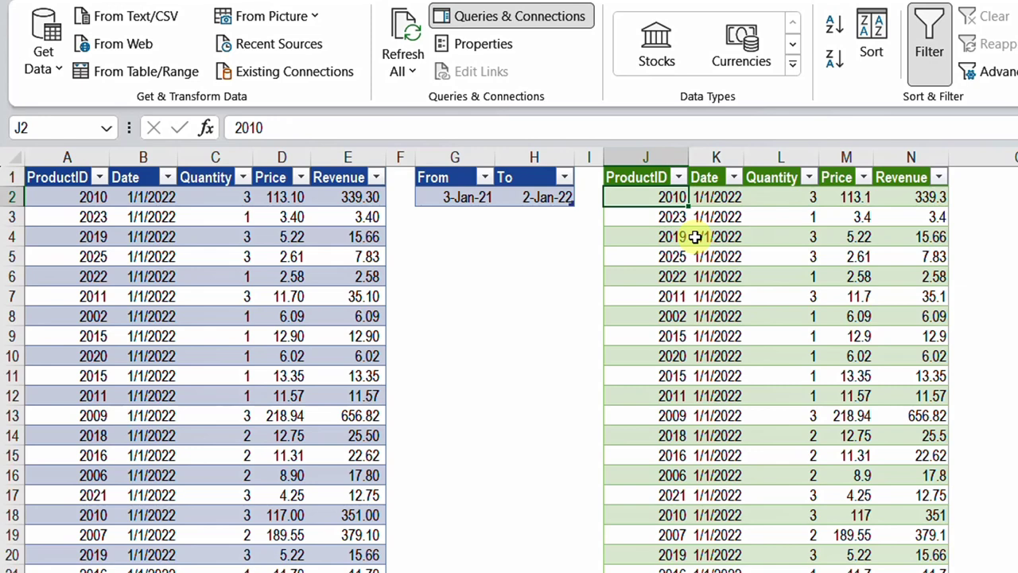
left_click(559, 201)
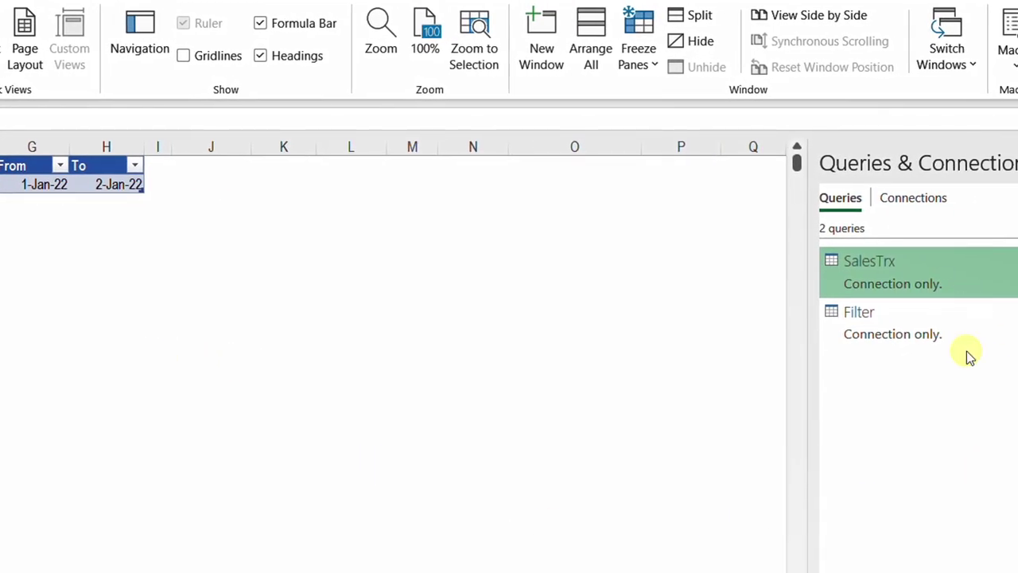
- Open the SalesTrx query in the Power Query Editor and review its applied steps
left_click(939, 295)
double_click(939, 294)
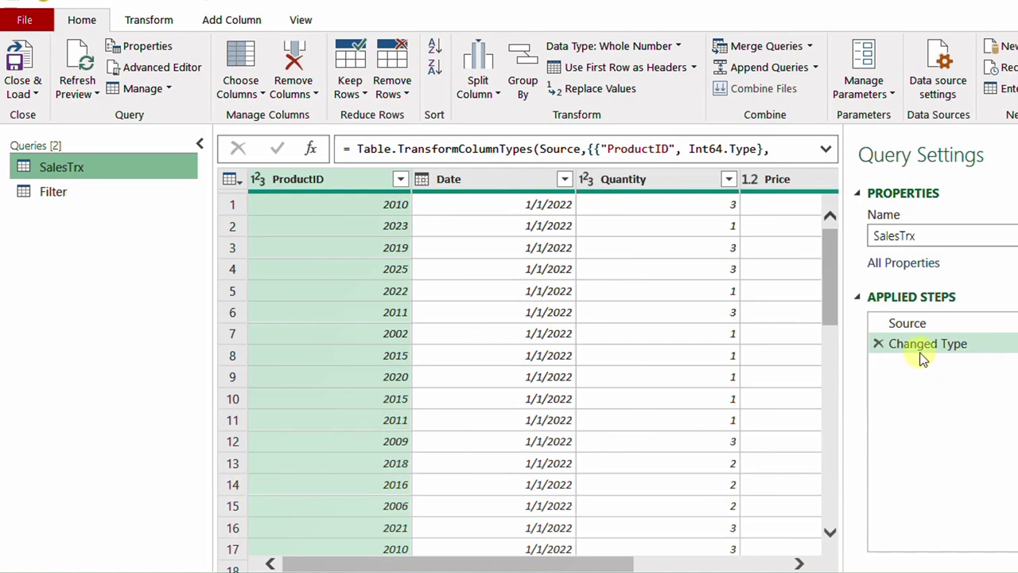
left_click_drag(900, 340, 937, 358)
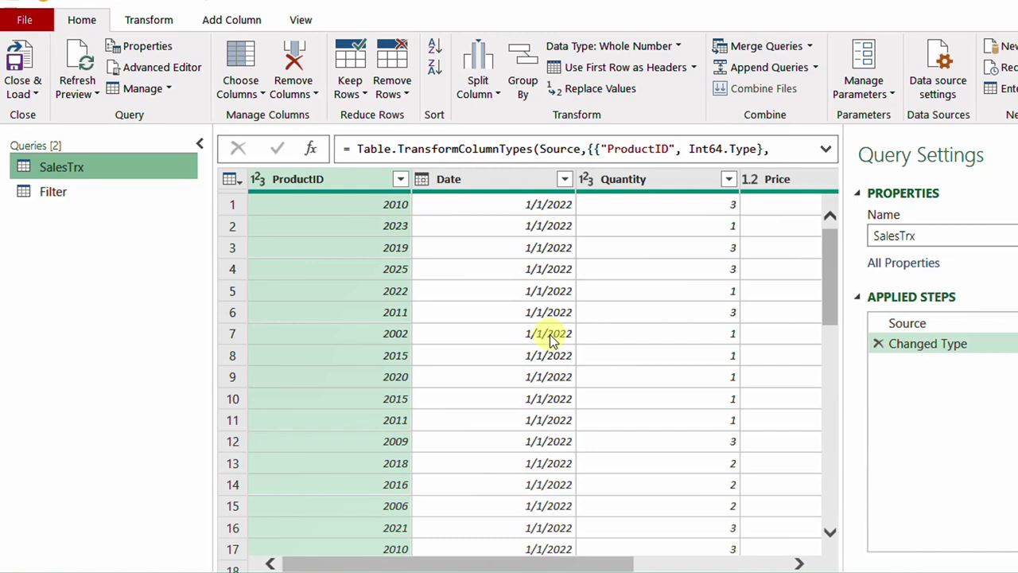
- Add a custom column with the formula {1..5} to the Filter query and preview the list it holds
left_click(78, 192)
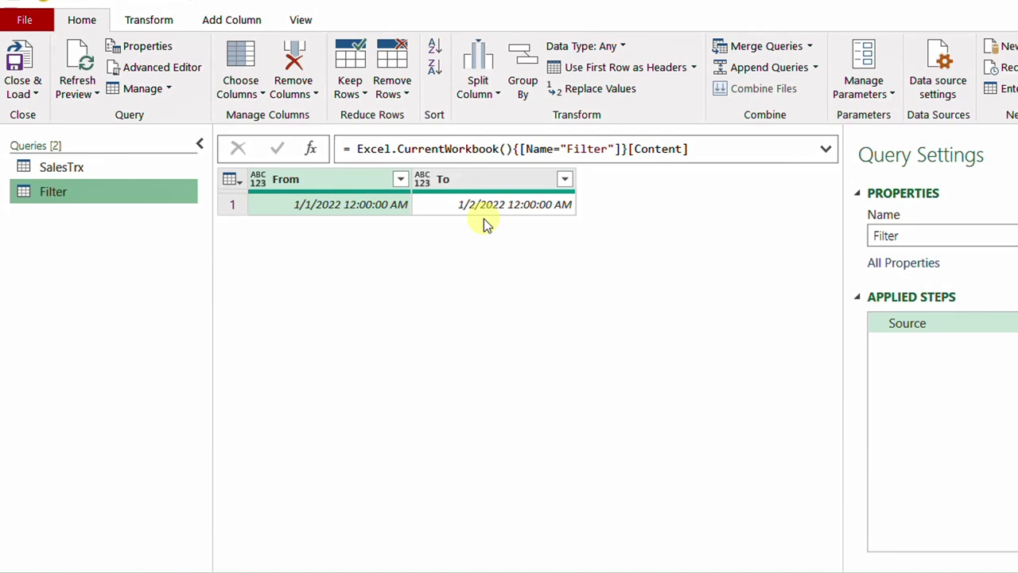
left_click(230, 22)
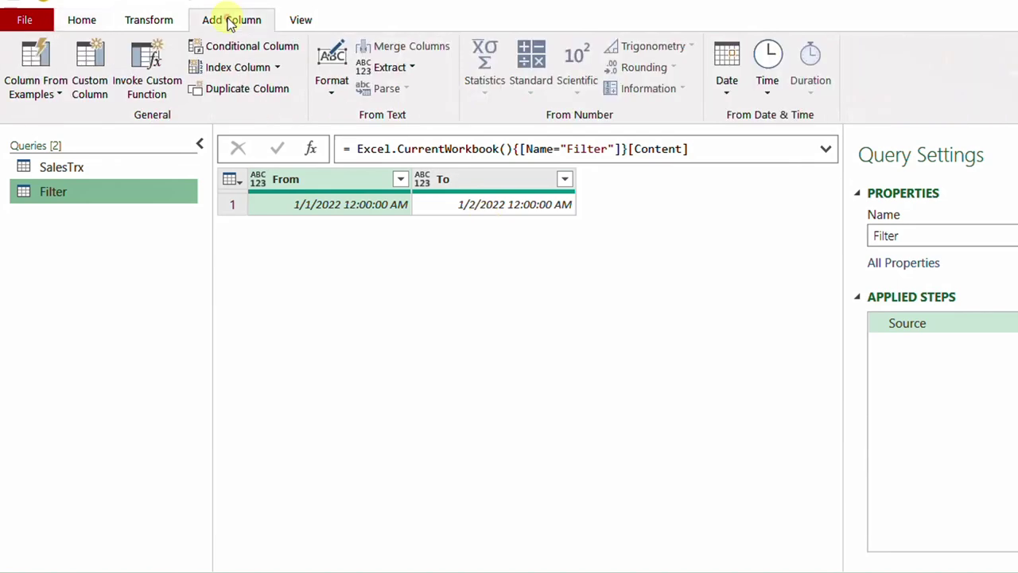
left_click(89, 76)
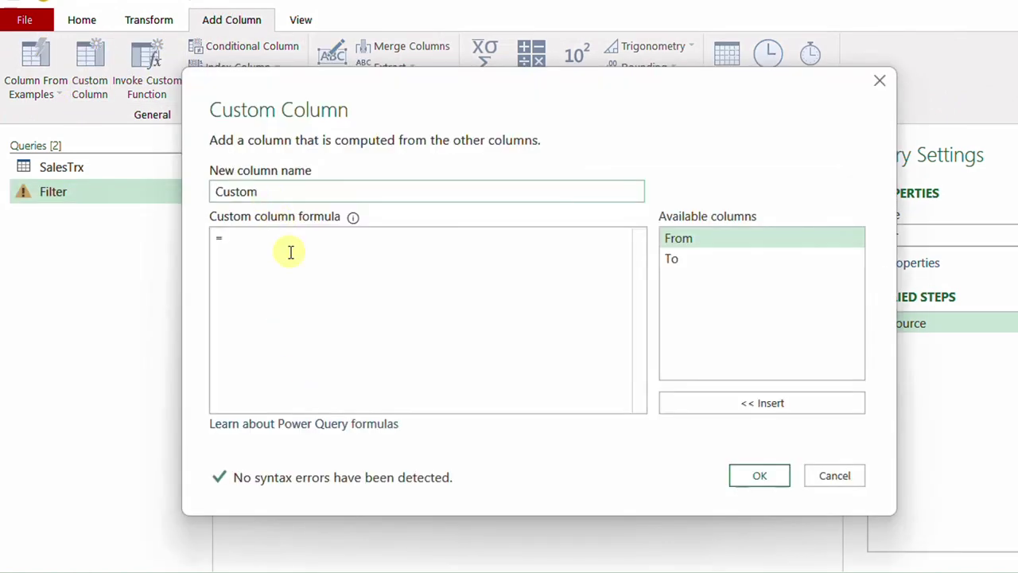
left_click(294, 244)
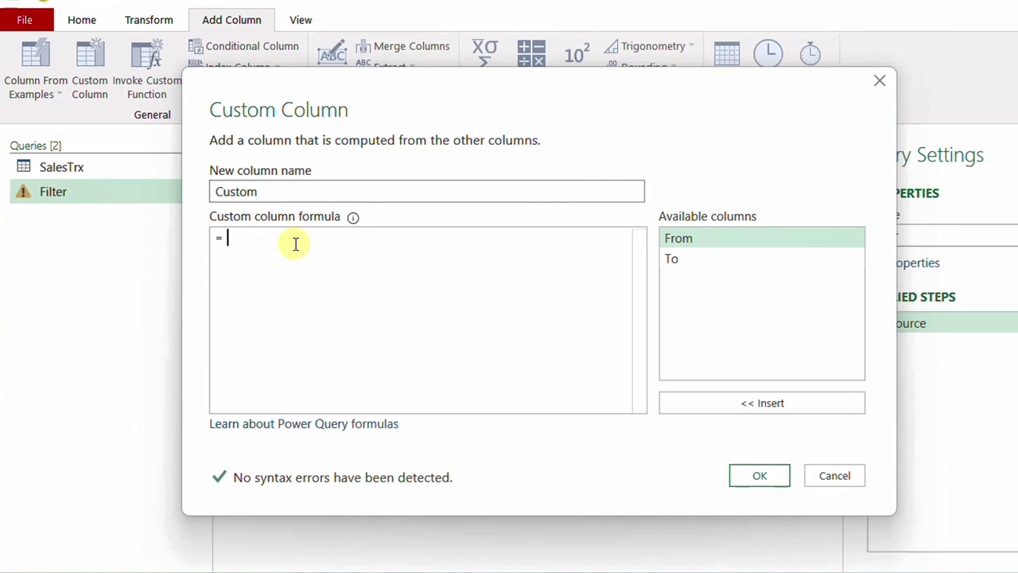
type("{")
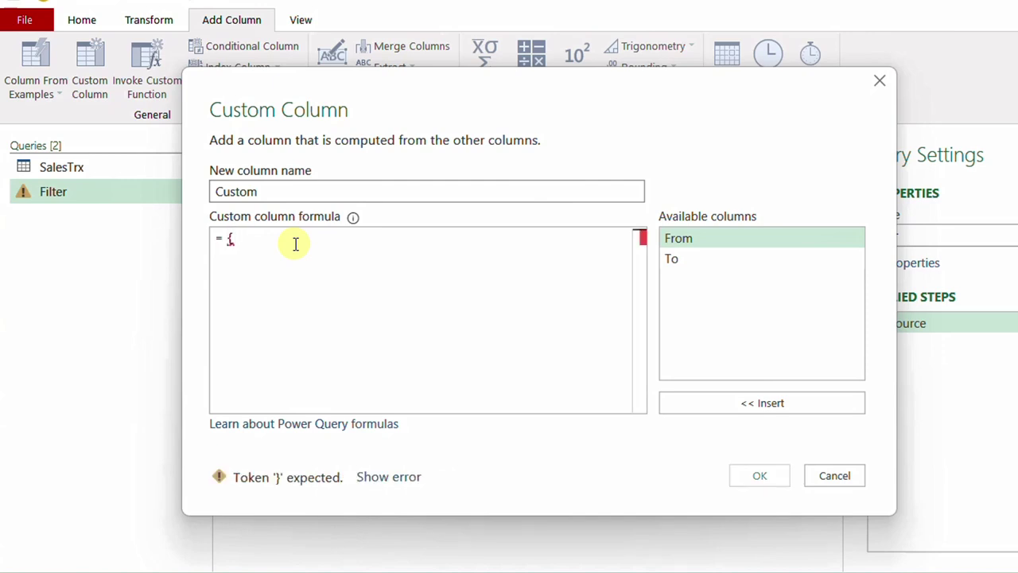
type("1..5}")
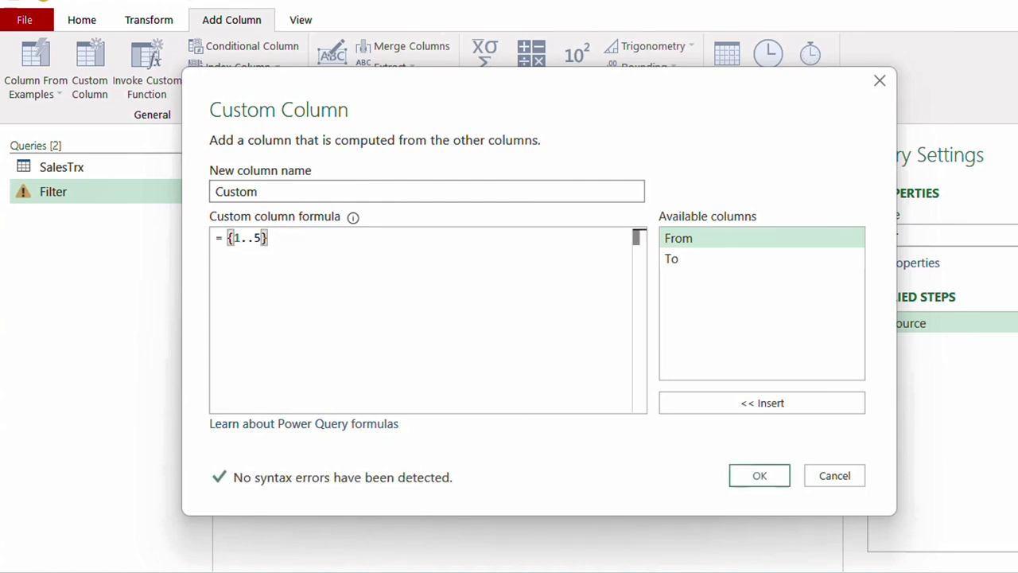
left_click(759, 476)
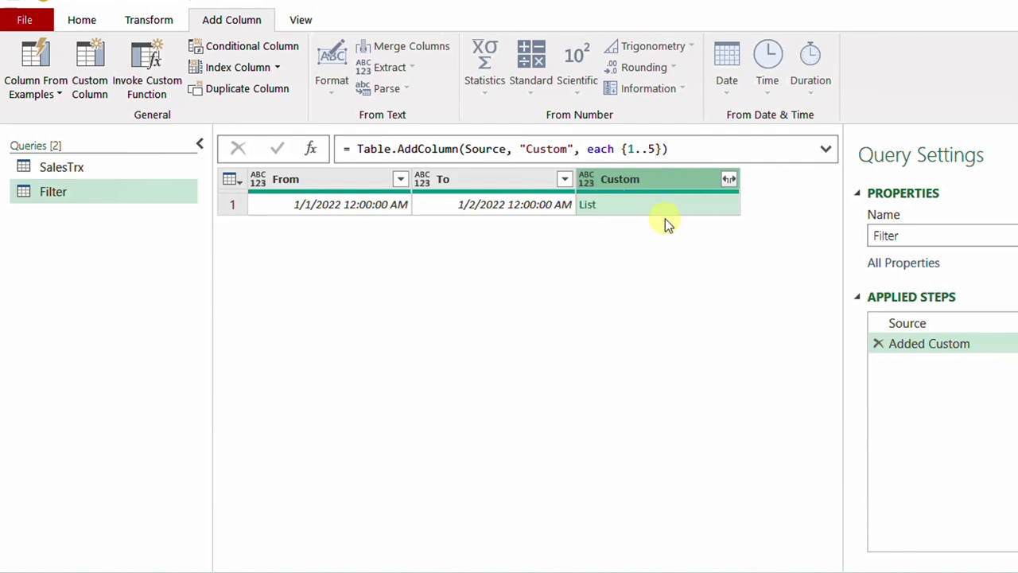
left_click(695, 210)
left_click_drag(499, 454, 495, 362)
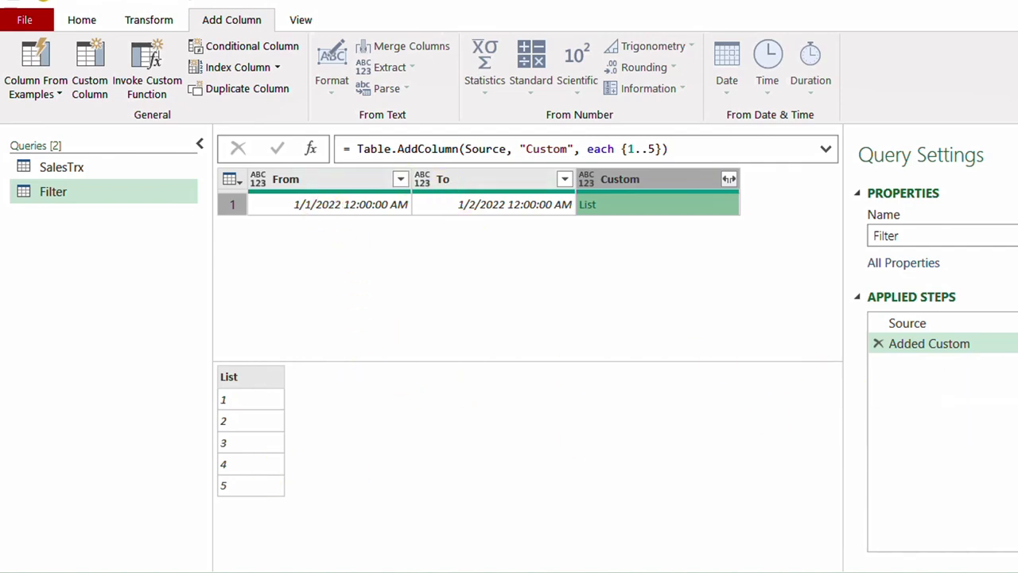
- Change the Filter query's custom column formula to {[From]..[To]} and examine the resulting cell
double_click(929, 343)
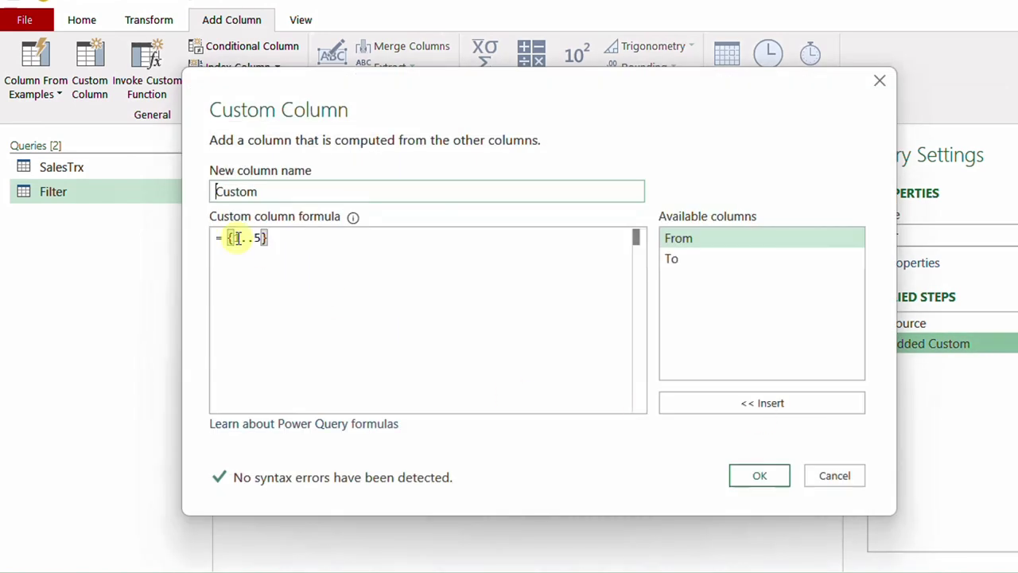
left_click(237, 238)
key("BackSpace")
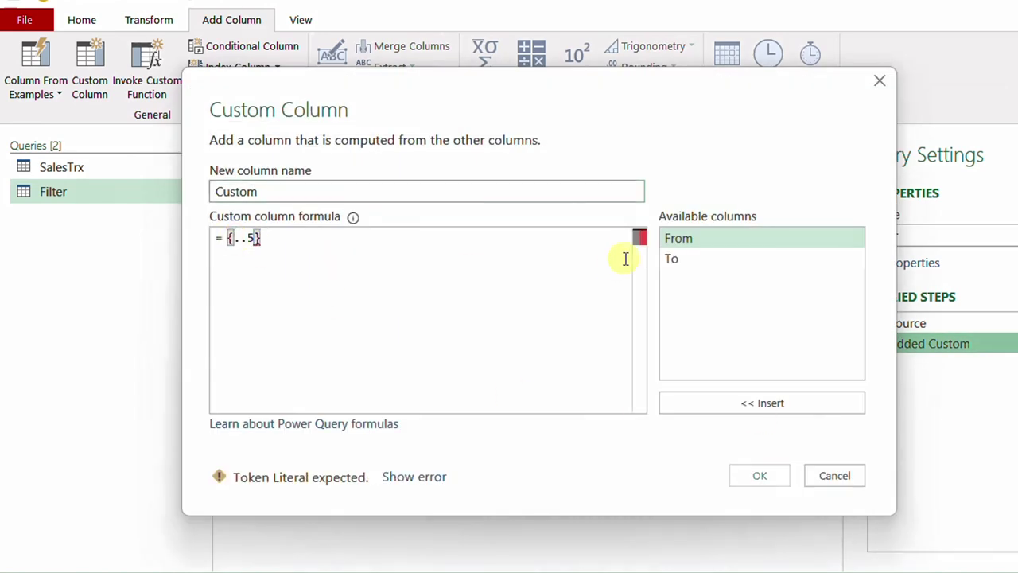
double_click(694, 237)
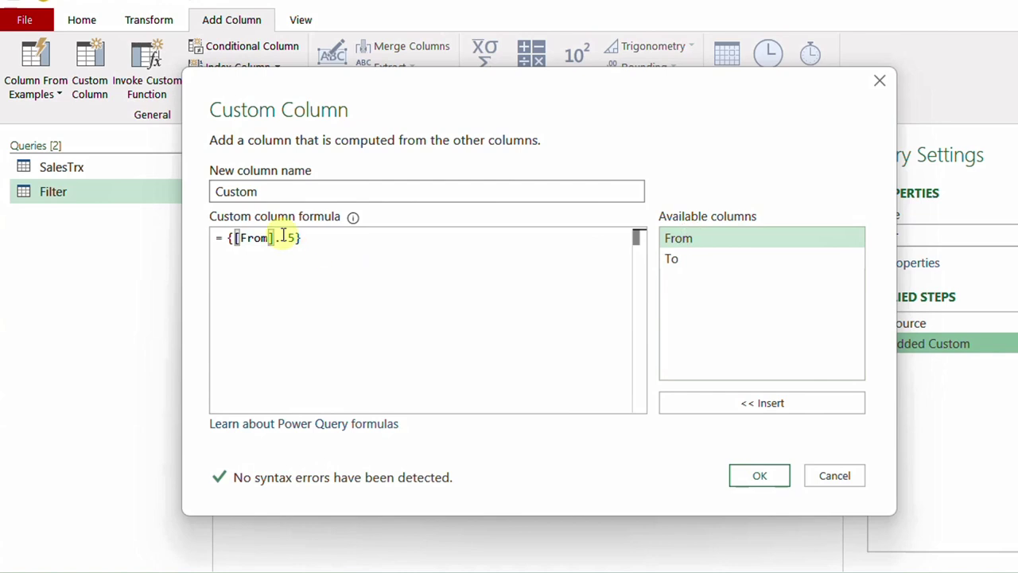
double_click(291, 237)
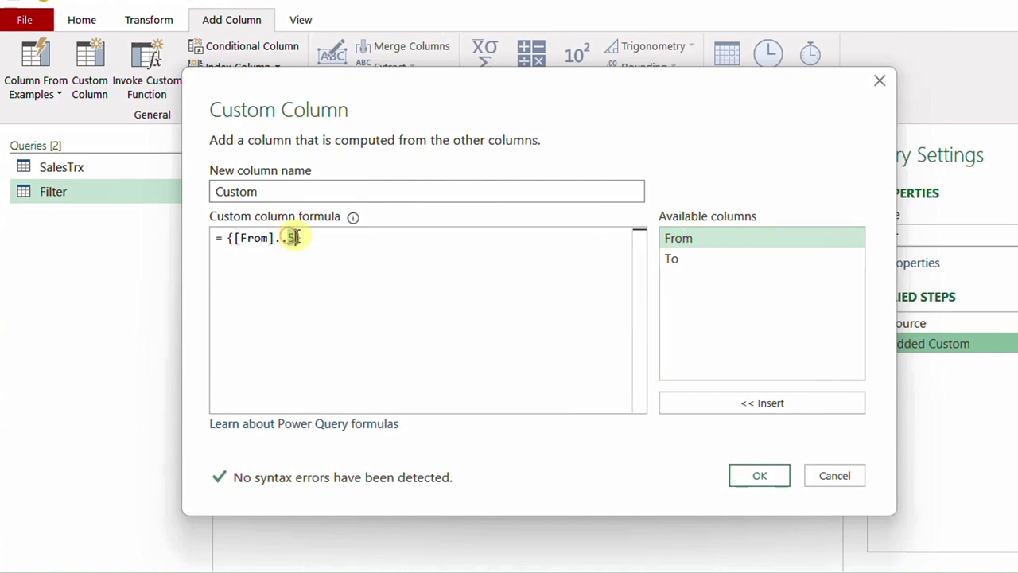
double_click(668, 259)
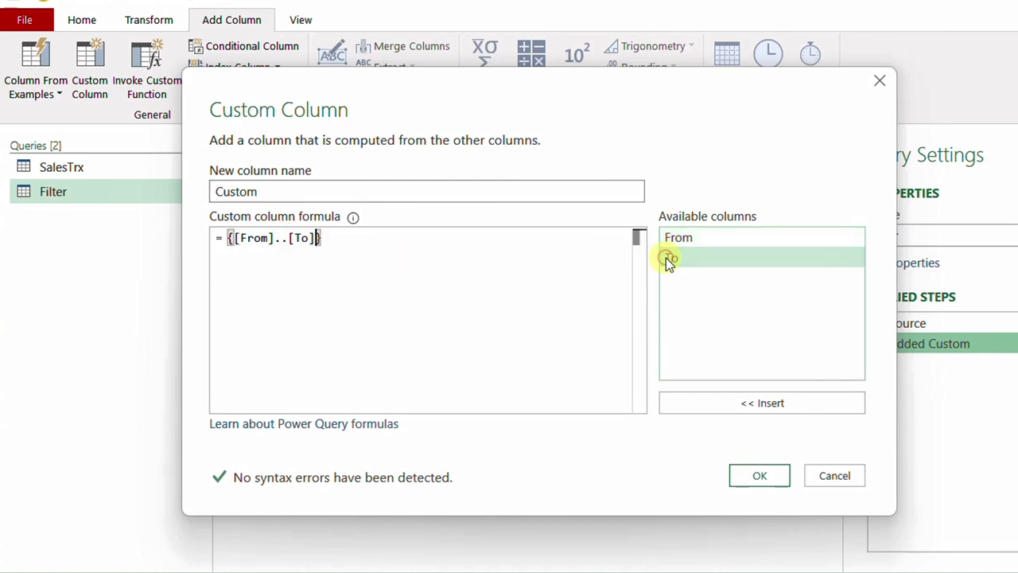
left_click(768, 483)
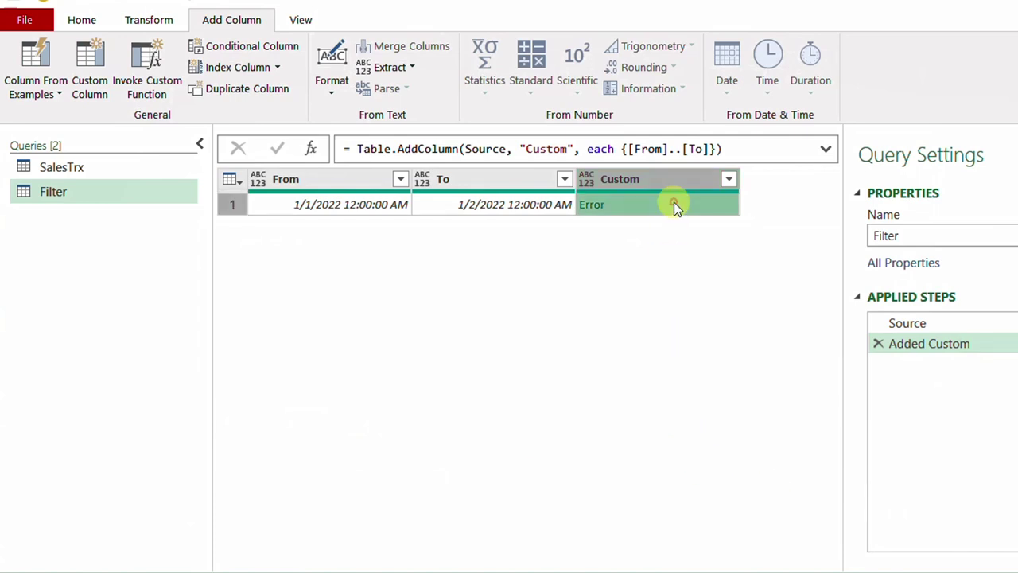
left_click(673, 204)
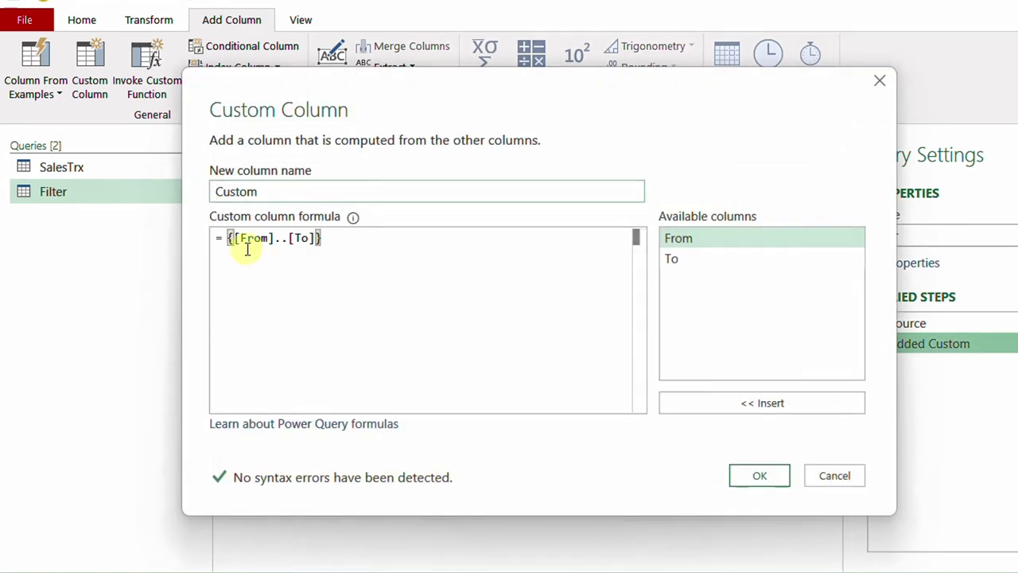
- Wrap the [From] reference in the custom column formula with Number.From()
left_click(236, 253)
left_click(234, 236)
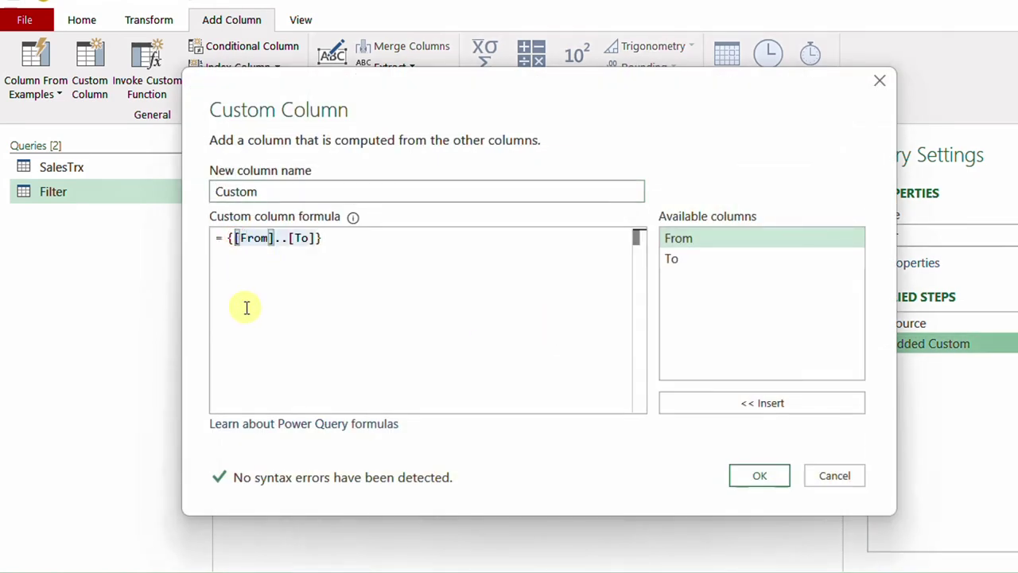
type("Number.From(")
left_click(359, 237)
type(")")
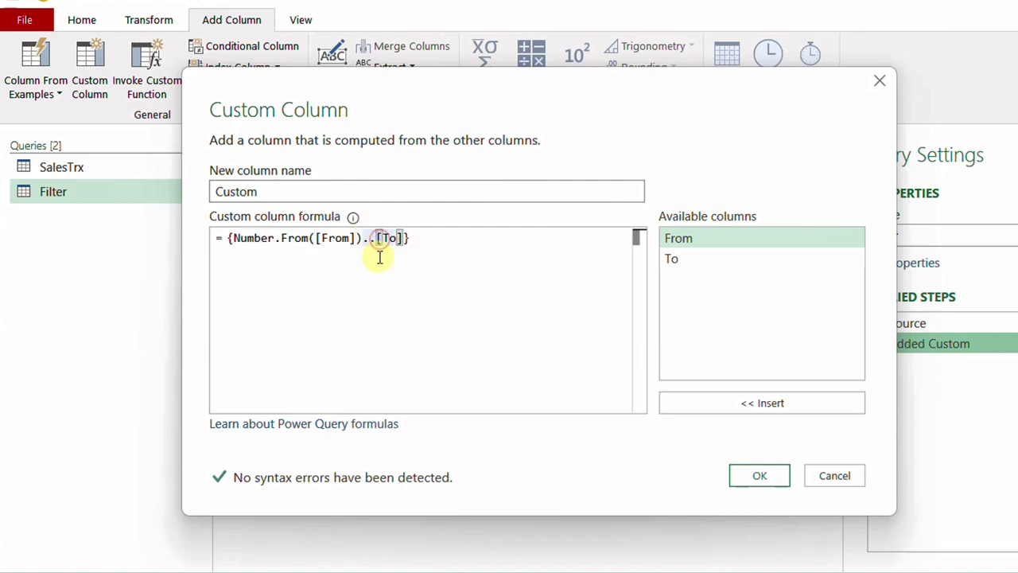
- Wrap the [To] reference with Number.From() as well, apply the custom column formula, and preview the list it produces
left_click(377, 238)
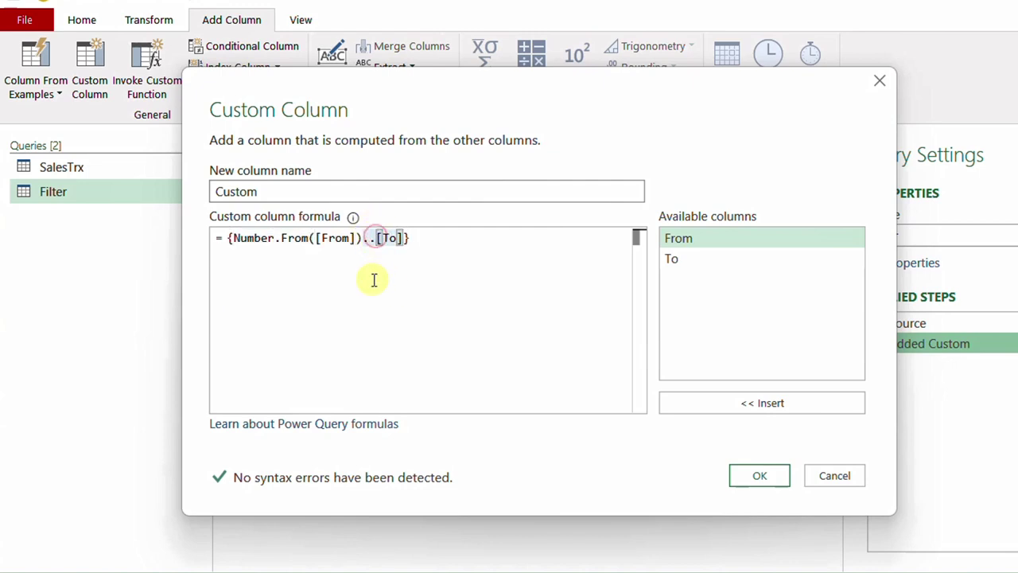
type("Number.From(")
key("Right")
key("Right")
key("Right")
key("Right")
type(")")
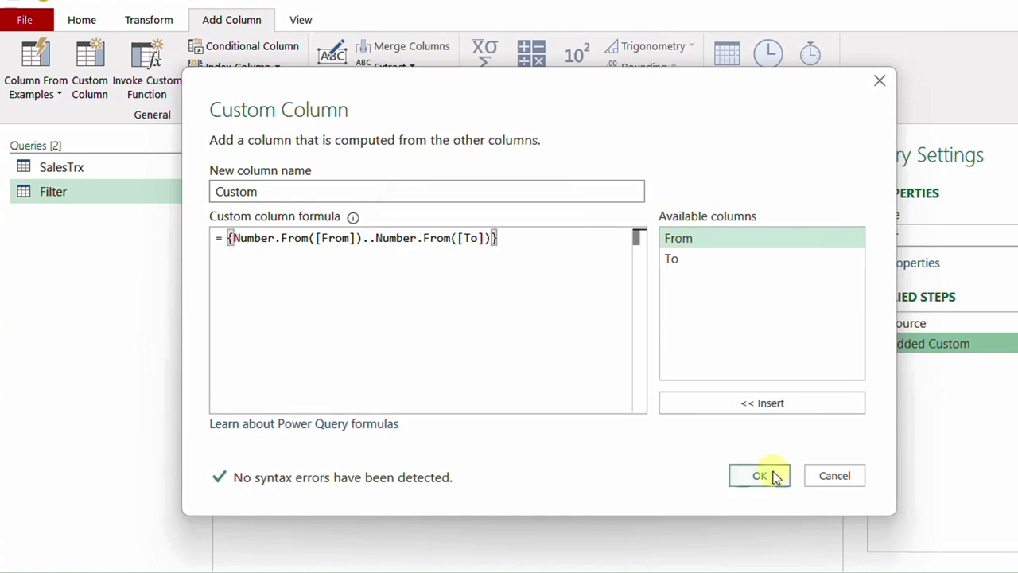
left_click(773, 476)
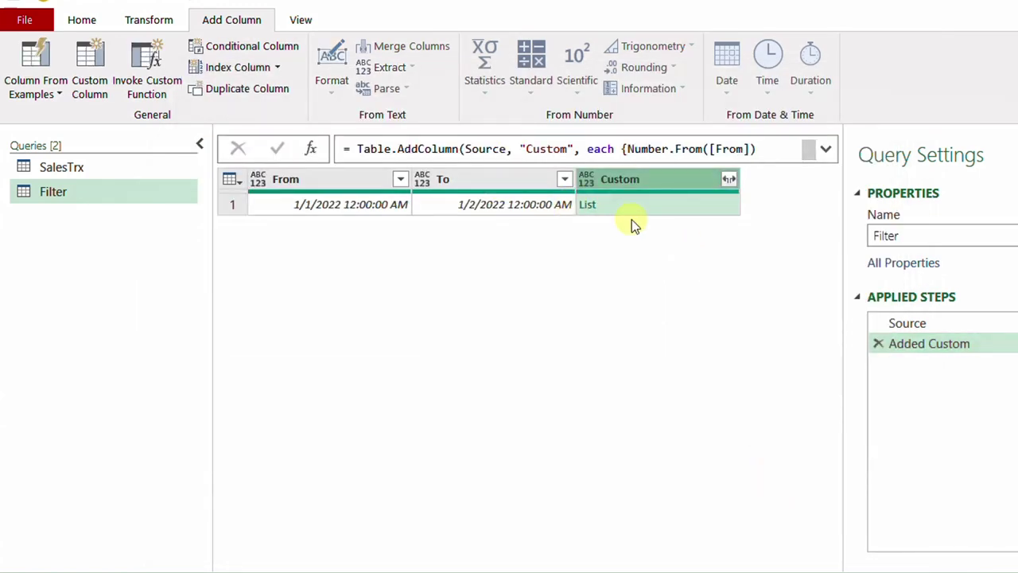
left_click(652, 206)
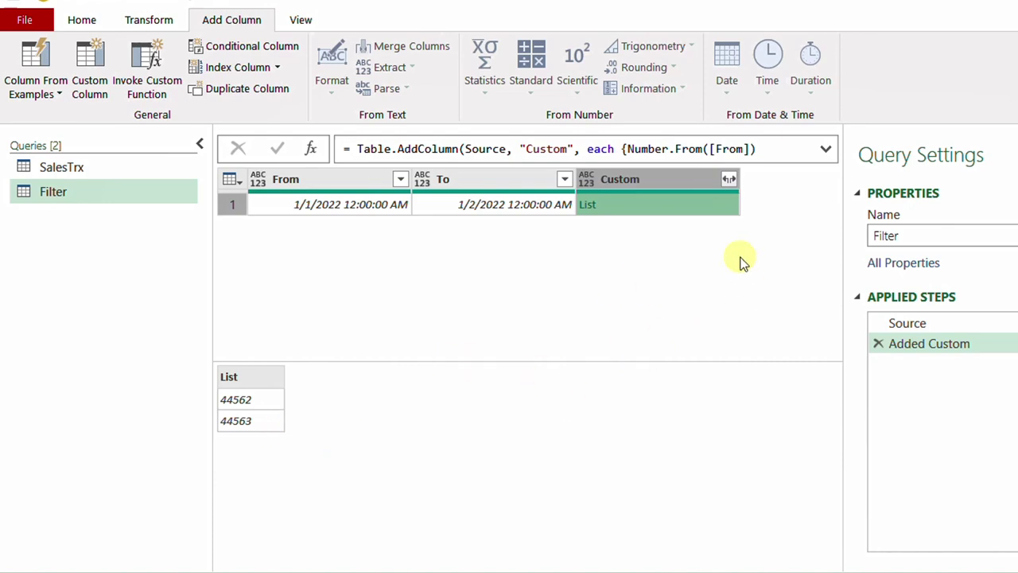
- Expand the Custom column's list to new rows and set the column's data type to Date
left_click(729, 180)
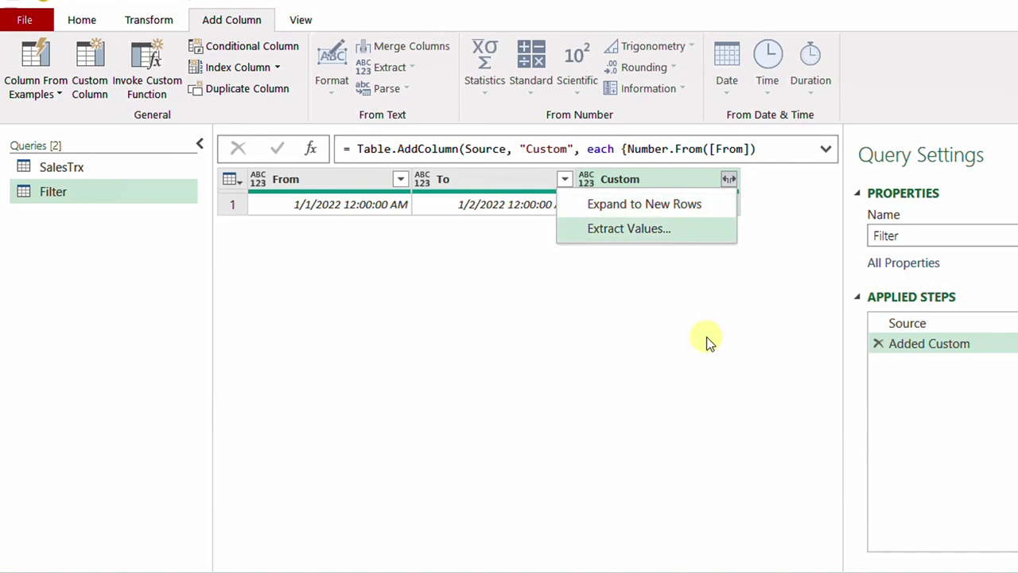
left_click(655, 209)
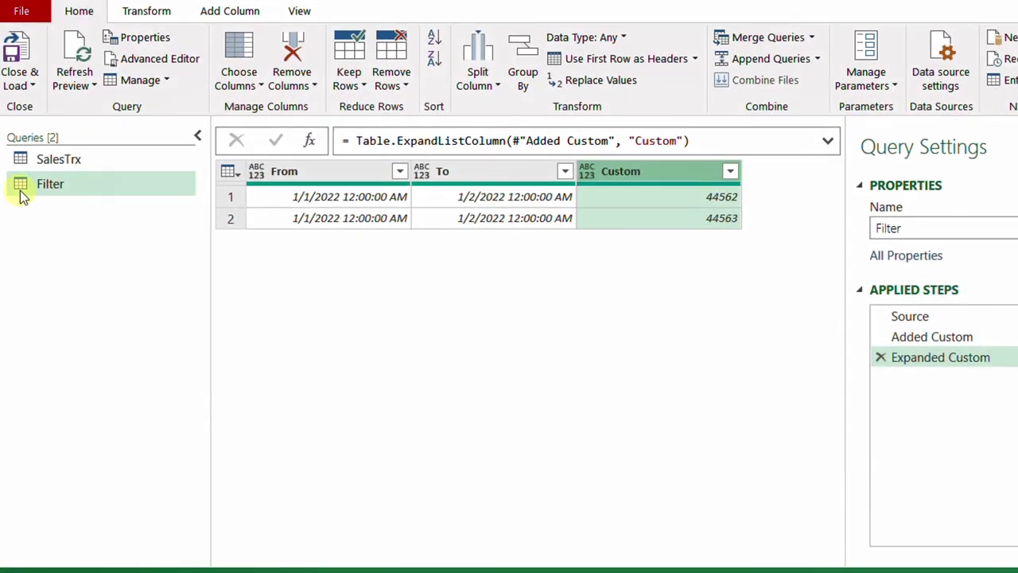
left_click(70, 169)
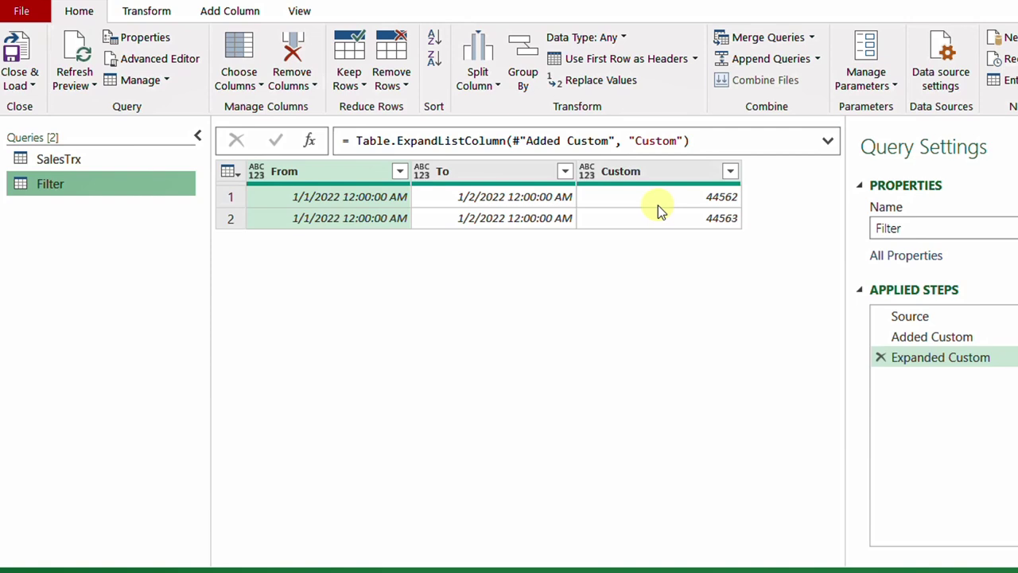
left_click(590, 176)
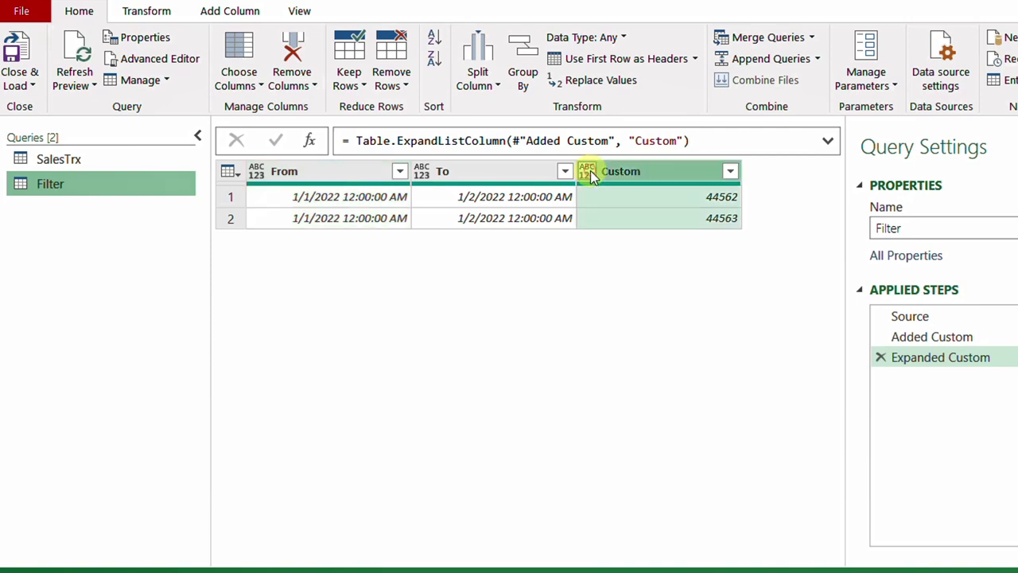
left_click(588, 173)
left_click(628, 303)
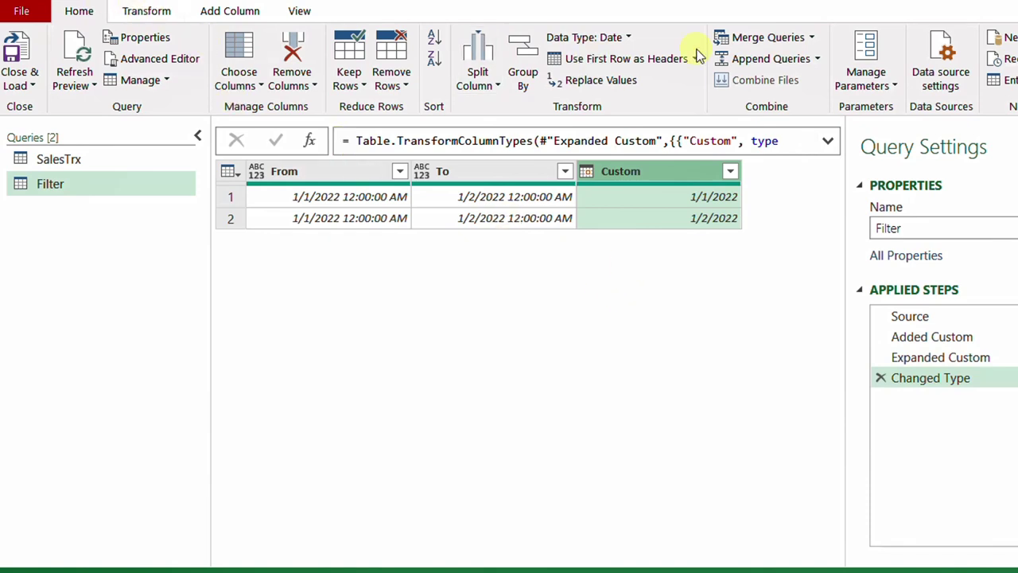
- Merge the Filter query with SalesTrx, matching Custom to Date with the join kind Inner (only matching rows)
left_click(769, 38)
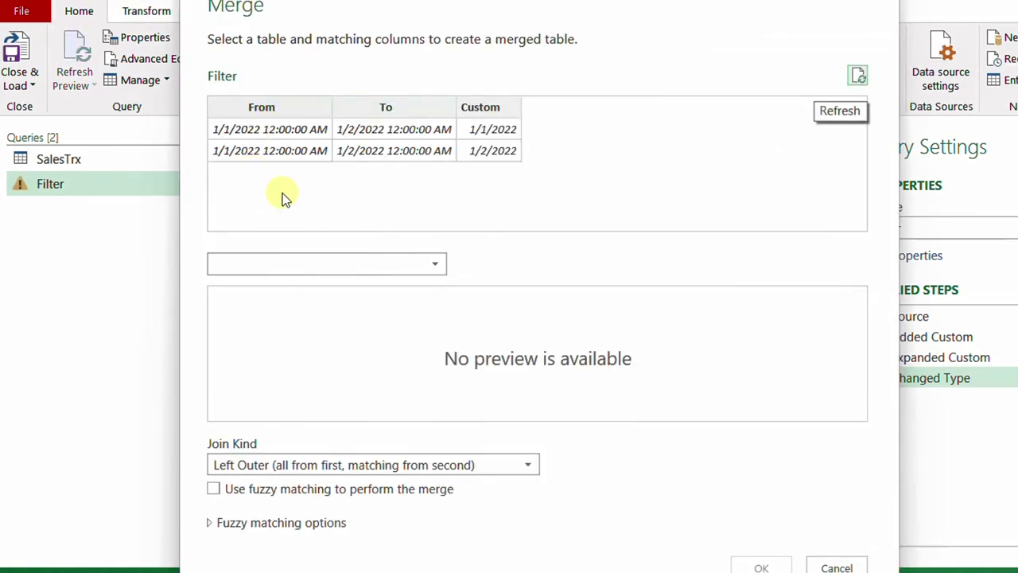
left_click(382, 268)
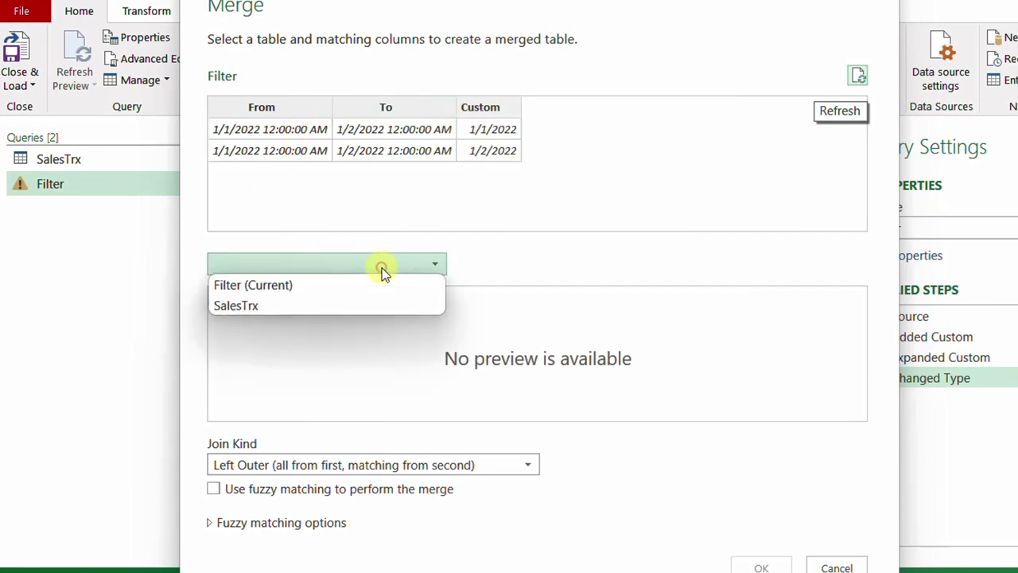
left_click(286, 309)
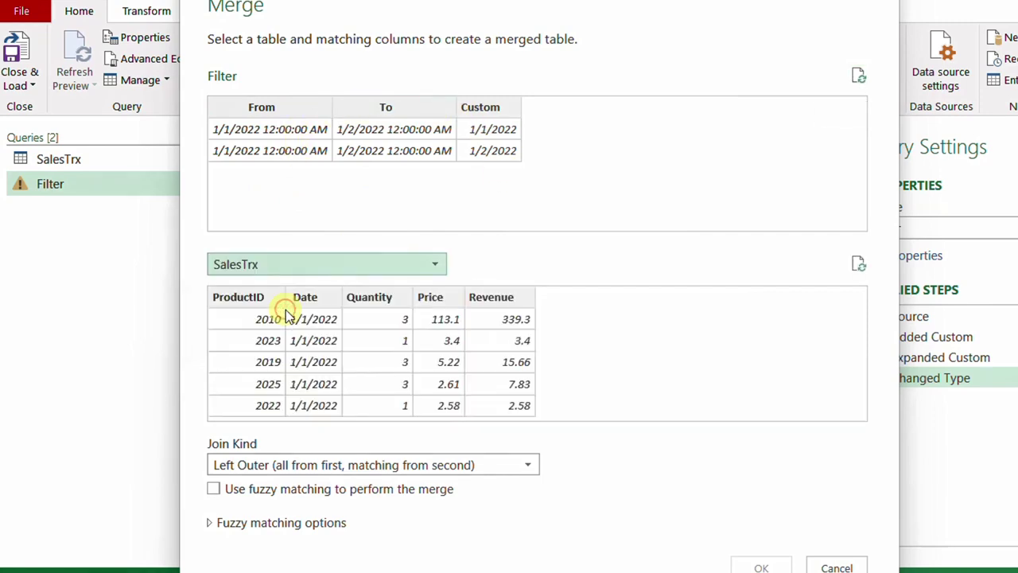
left_click(317, 296)
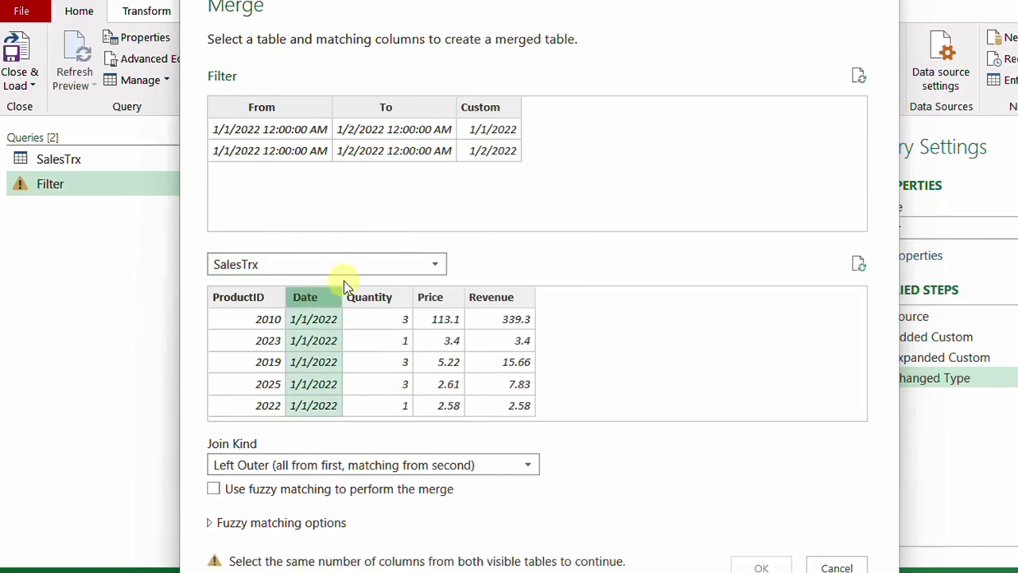
left_click(494, 107)
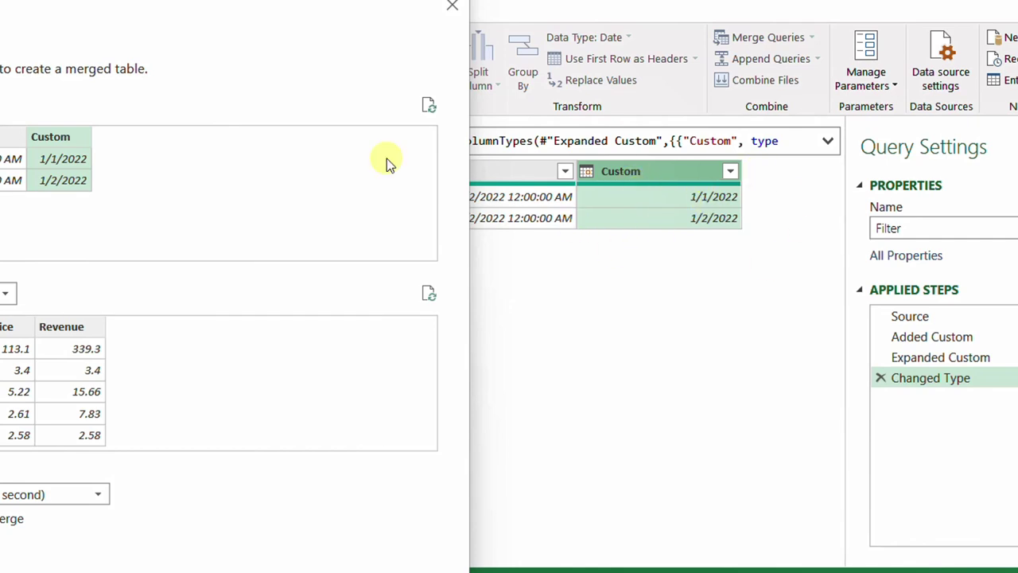
mouse_move(286, 18)
left_mouse_down()
mouse_move(644, 16)
mouse_move(292, 0)
left_mouse_up()
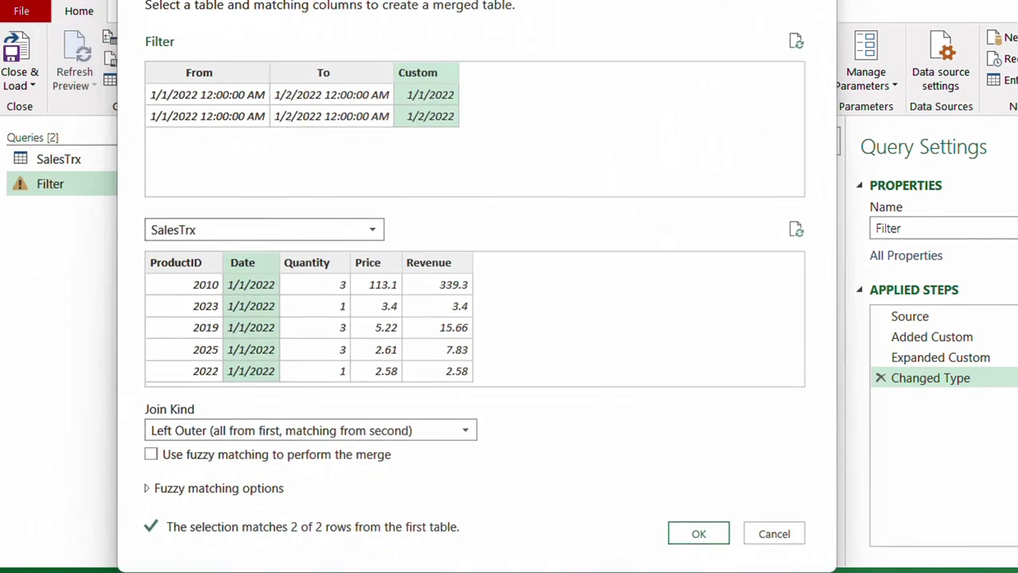
left_click(342, 430)
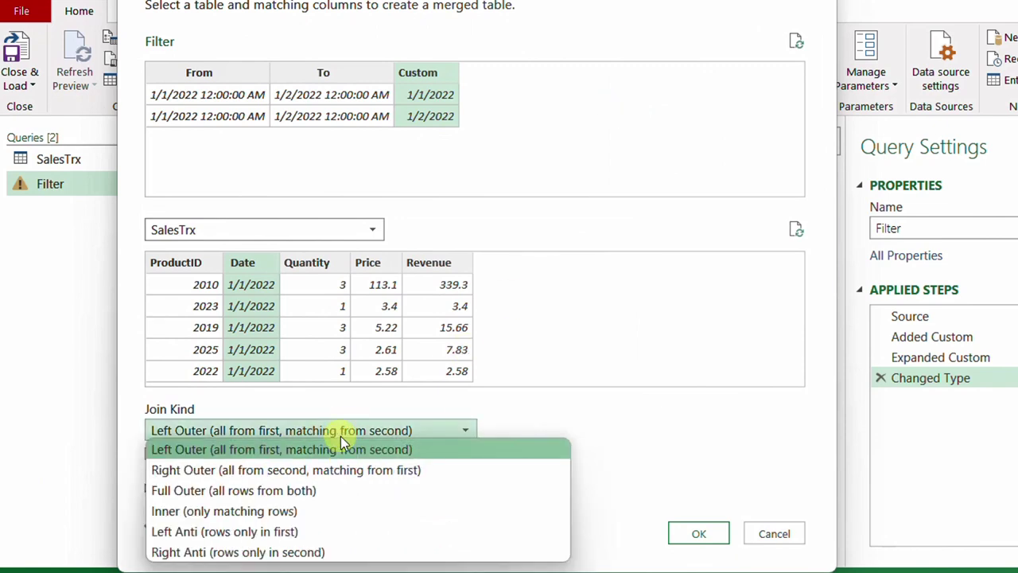
left_click(303, 511)
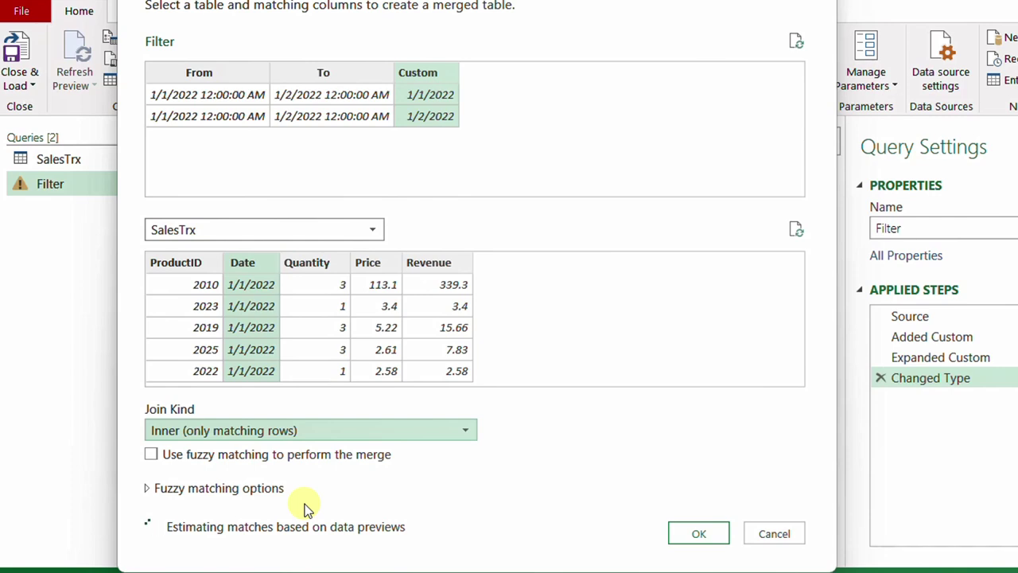
left_click(712, 539)
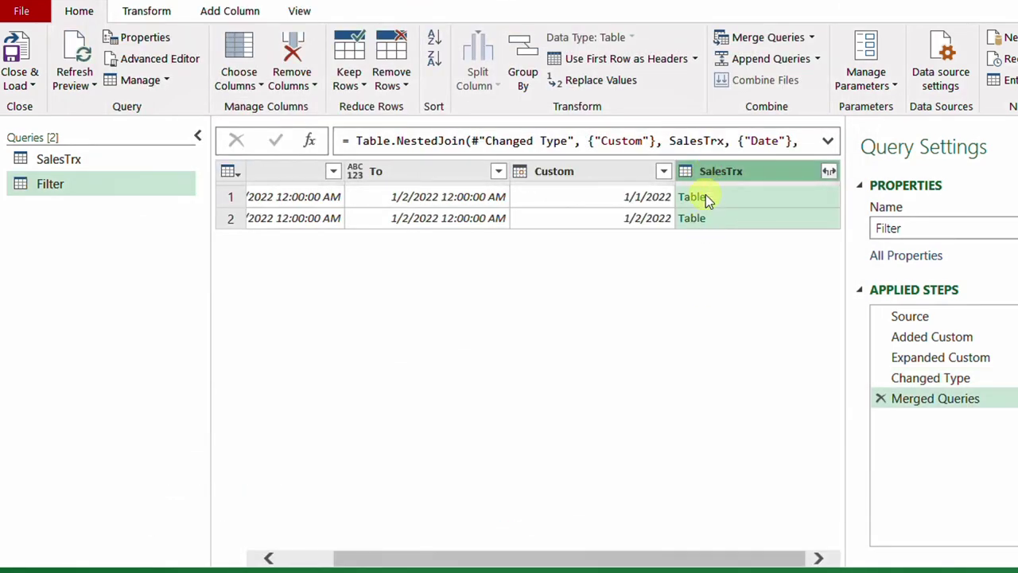
- Preview the nested SalesTrx table of each merged row and examine the dates of its transactions
left_click(776, 200)
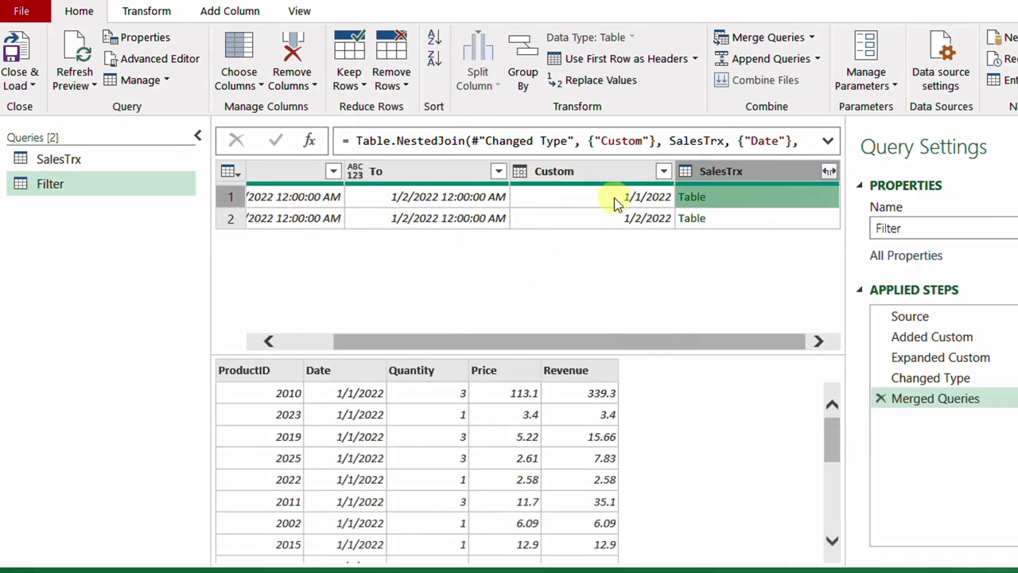
scroll(338, 439, "down", 4)
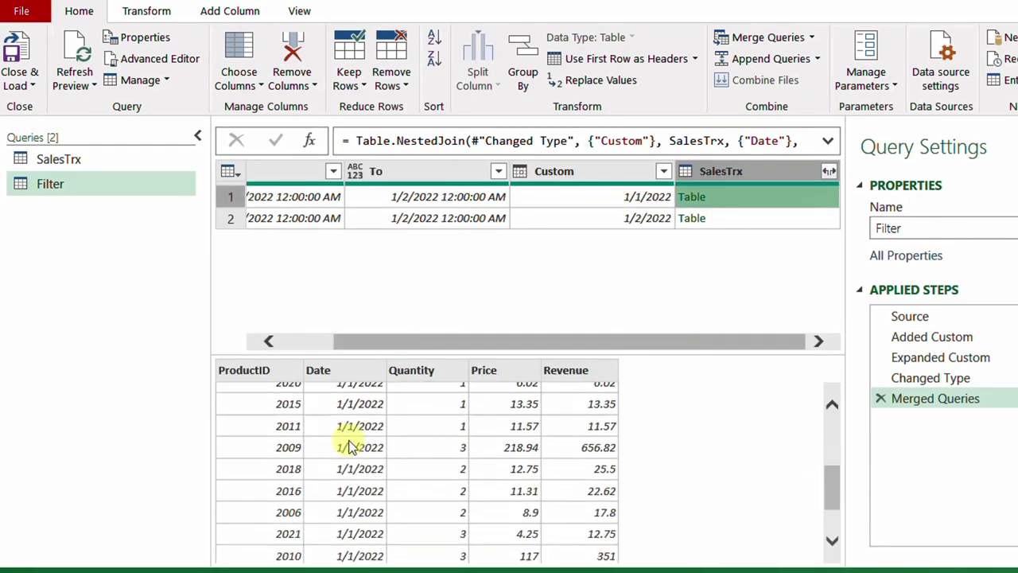
scroll(350, 445, "up", 5)
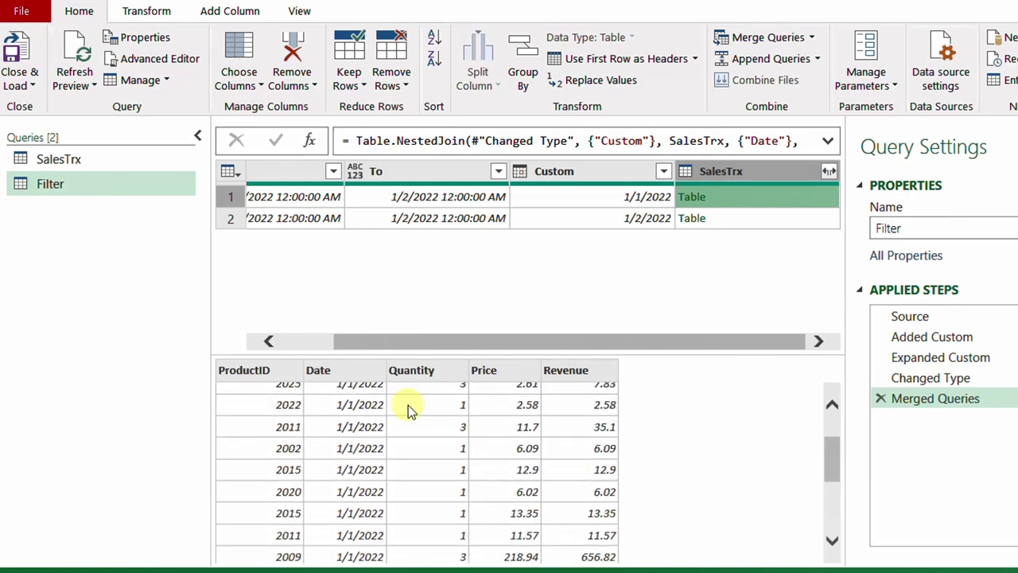
left_click(748, 218)
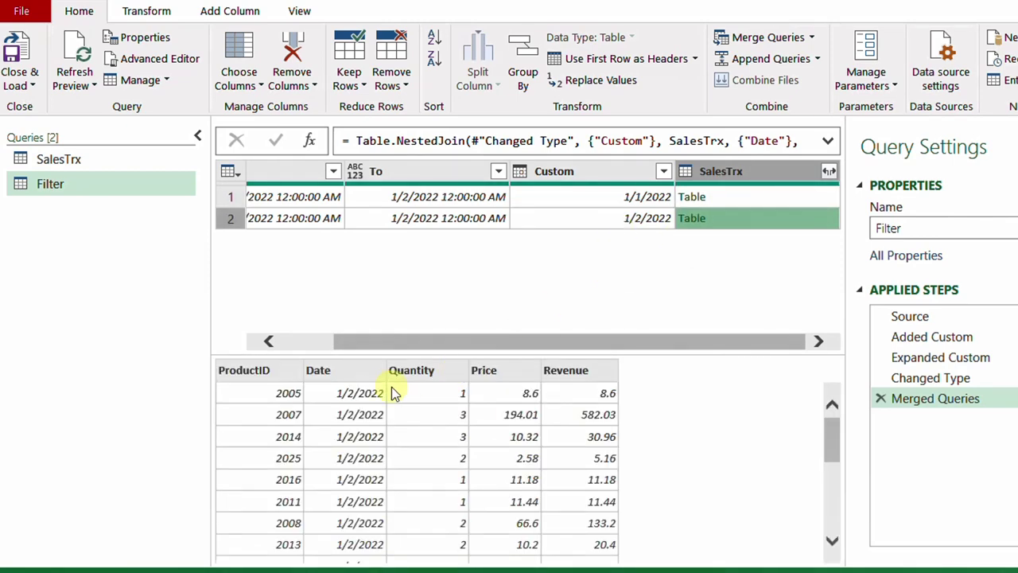
scroll(379, 434, "down", 2)
scroll(377, 441, "up", 2)
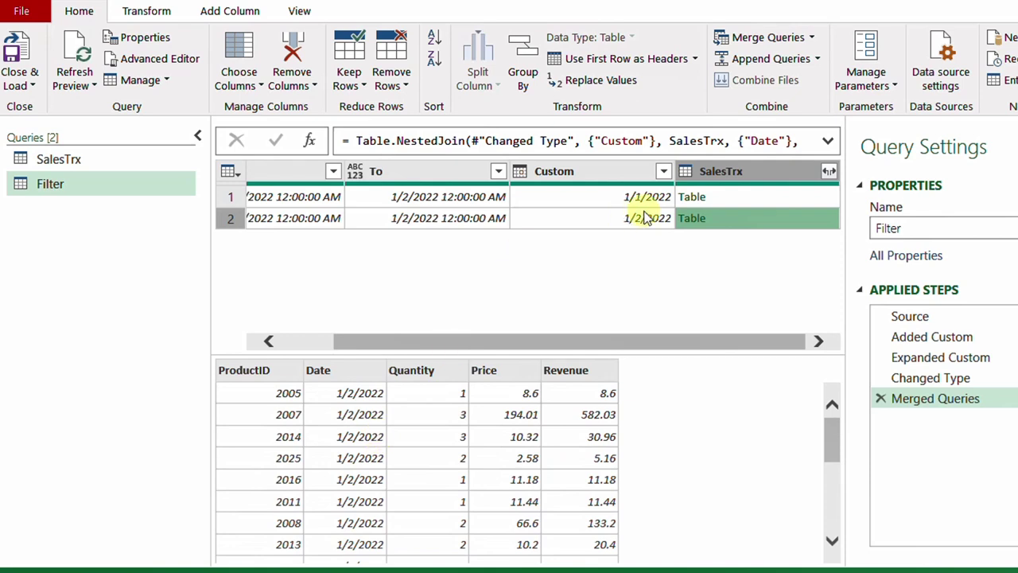
- Keep only the SalesTrx column and expand all its fields without using the original column name as prefix
left_click(749, 175)
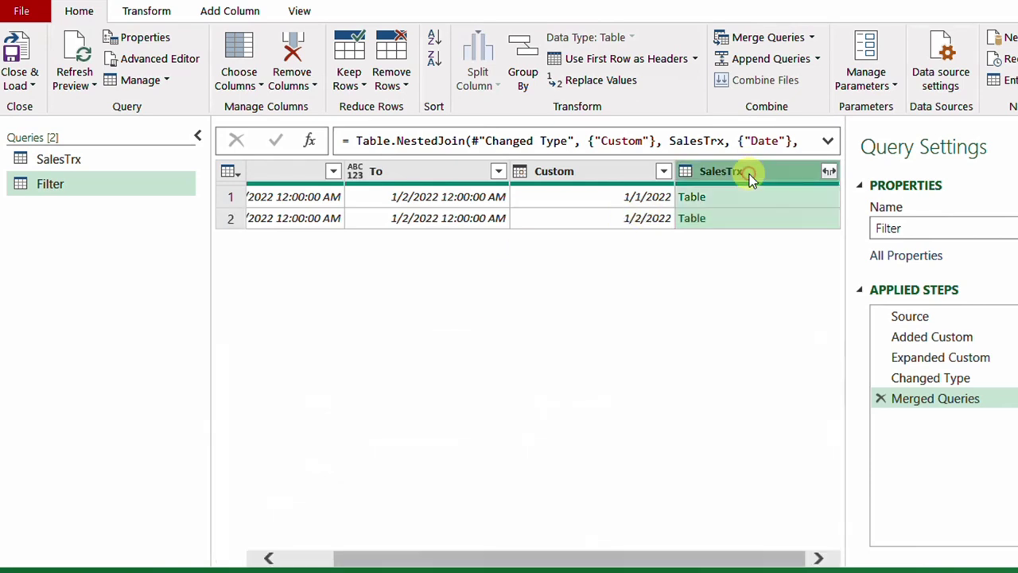
right_click(750, 179)
left_click(788, 233)
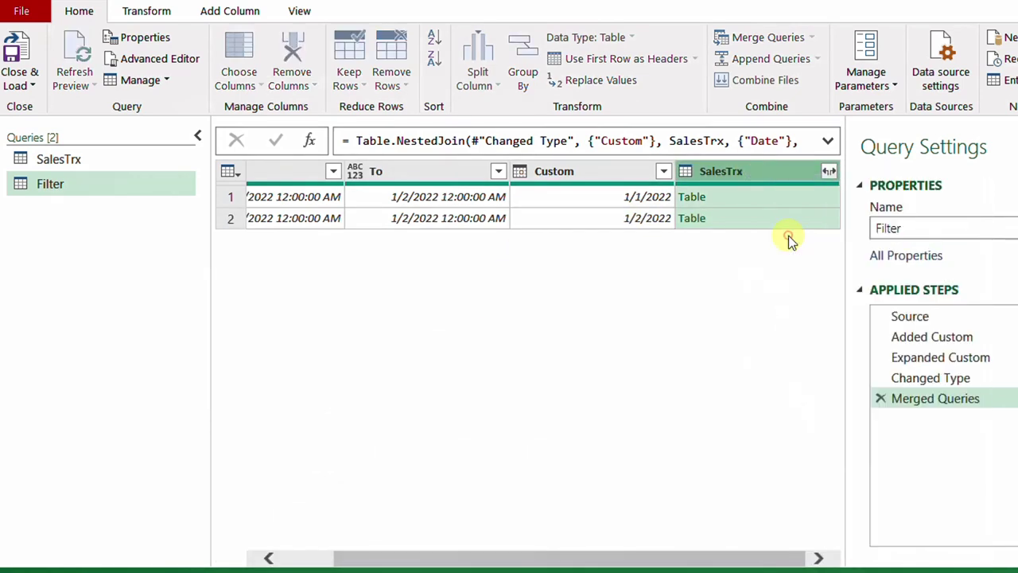
left_click(400, 172)
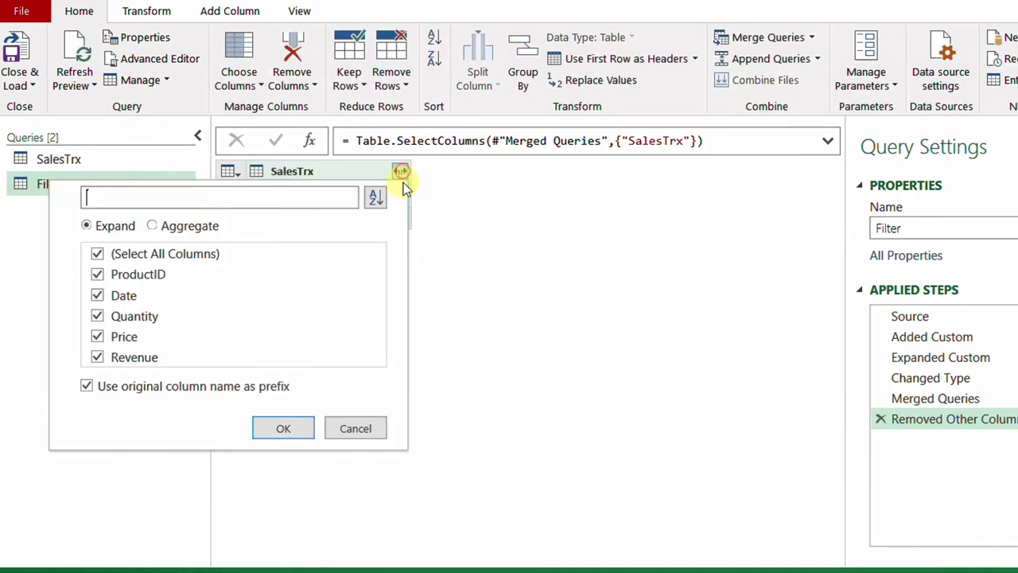
left_click(87, 388)
left_click(291, 429)
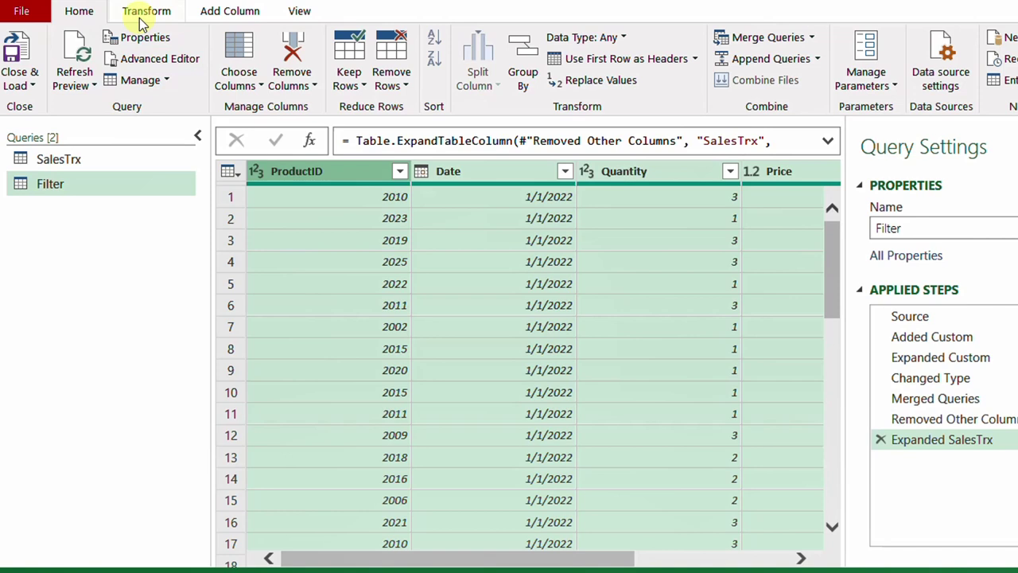
- Close the query editor and load the Filter query as a table into the existing worksheet at cell J1
left_click(19, 81)
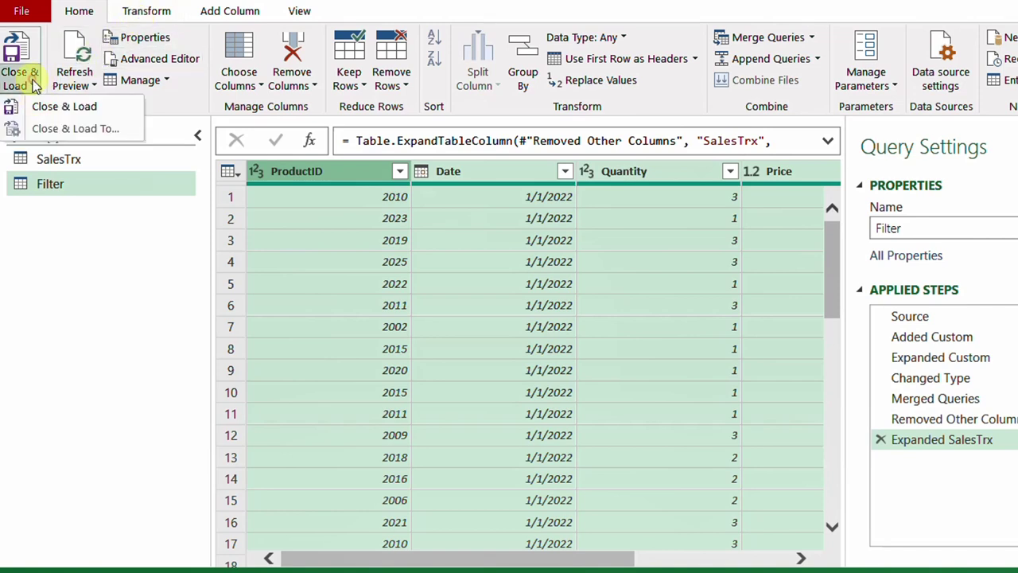
left_click(71, 111)
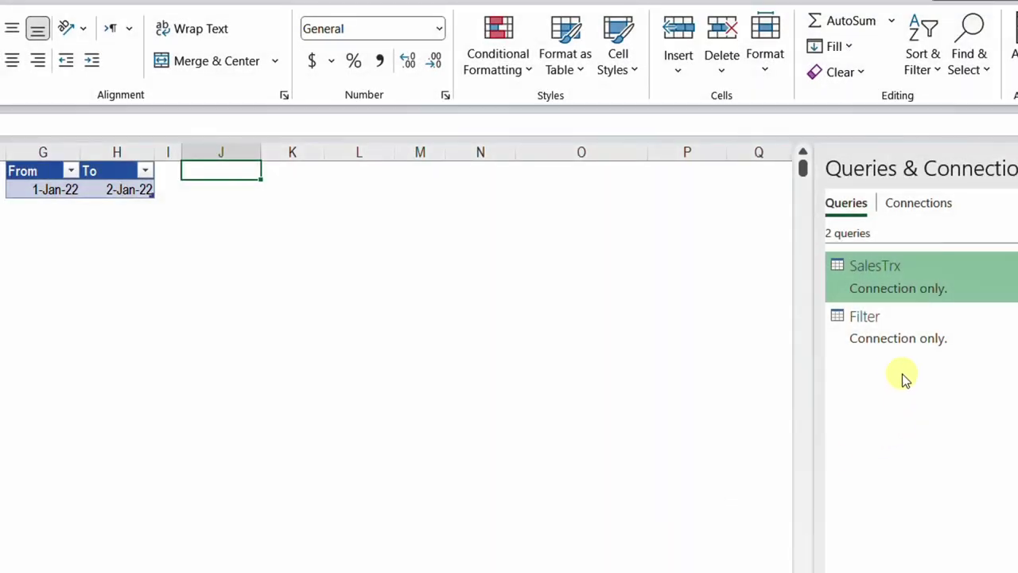
right_click(892, 341)
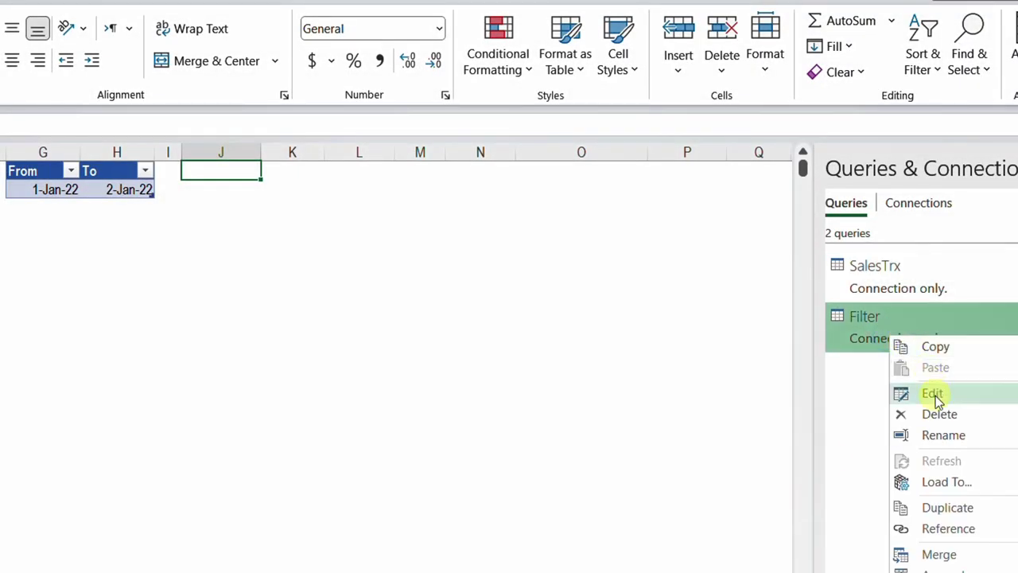
left_click(947, 482)
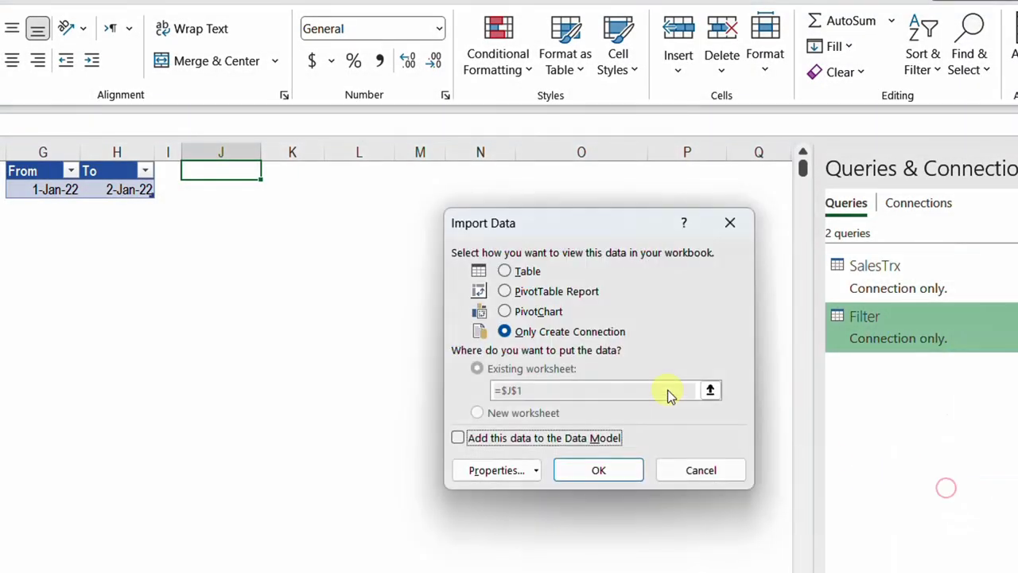
left_click(528, 274)
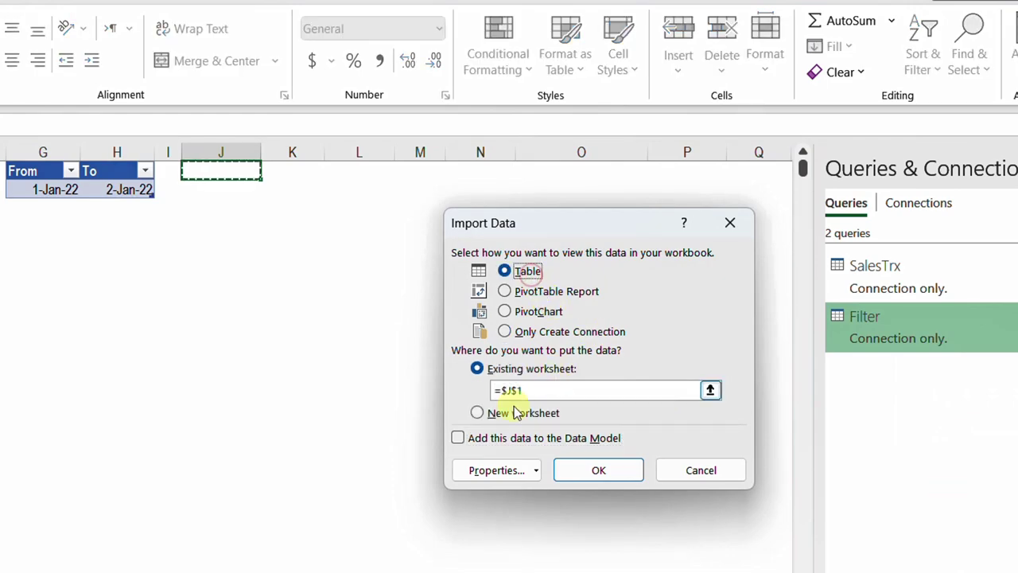
left_click(619, 478)
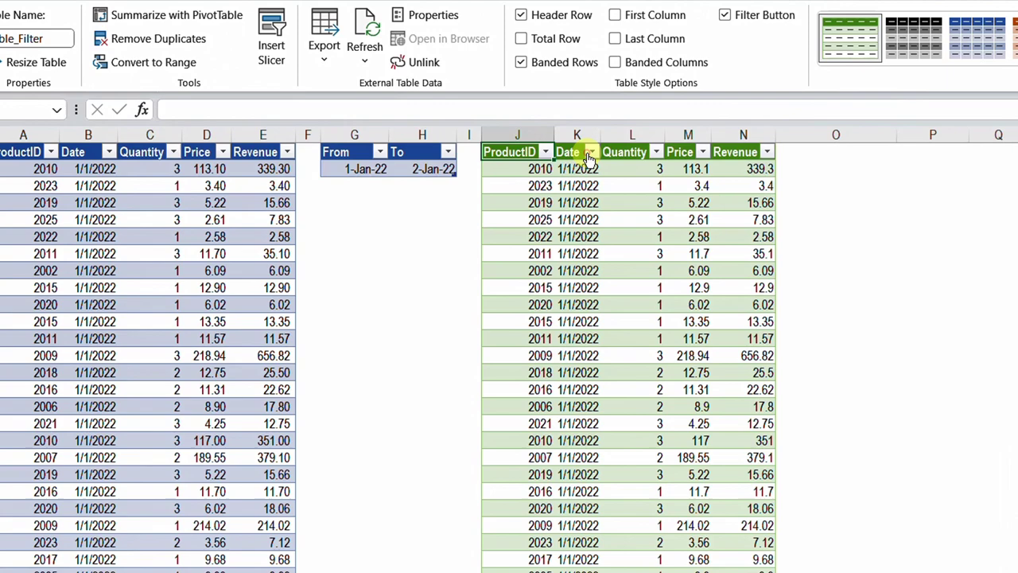
- Check which dates the loaded table's Date column contains and look through its rows from first to last
left_click(492, 159)
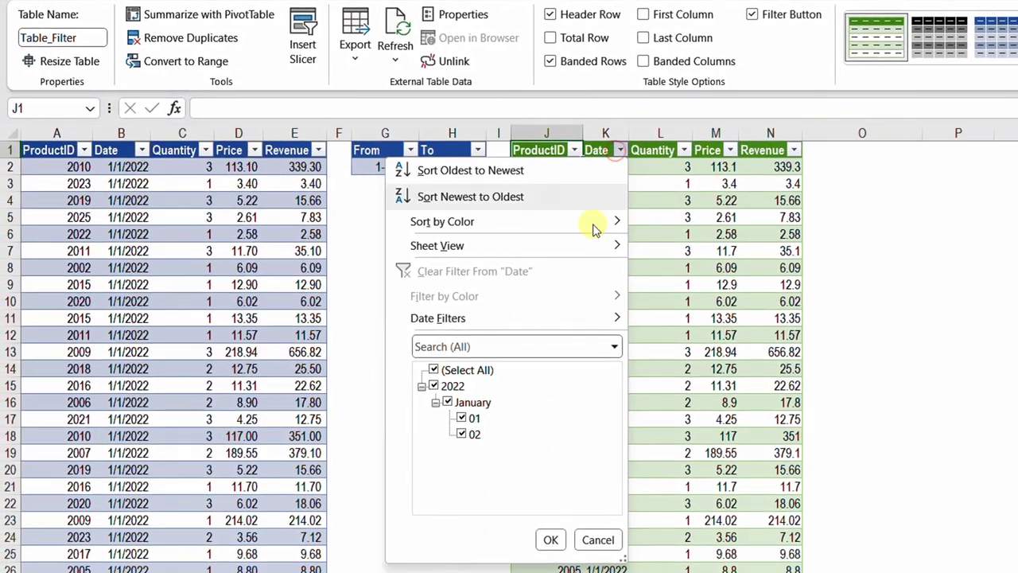
left_click(593, 537)
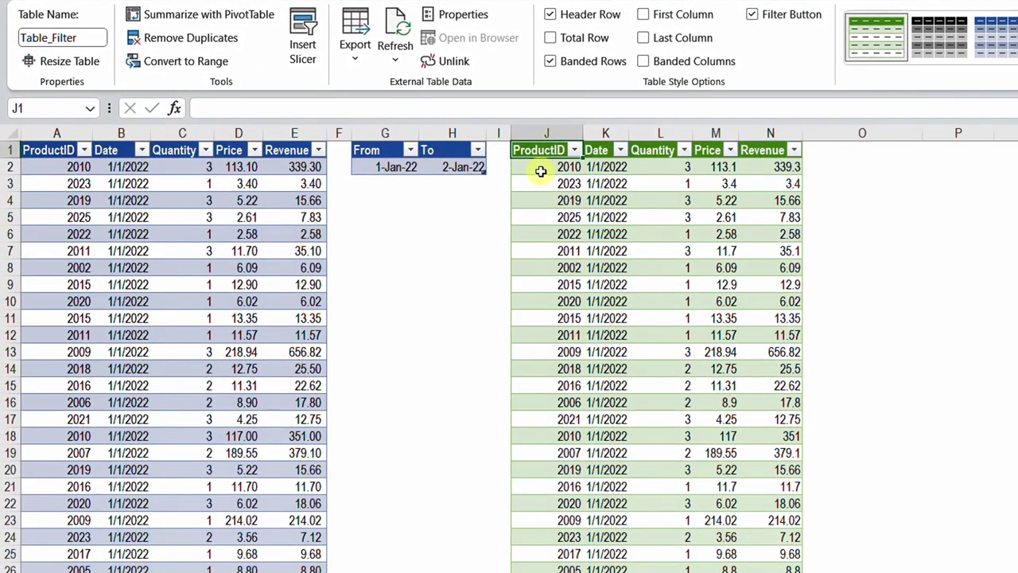
left_click(541, 169)
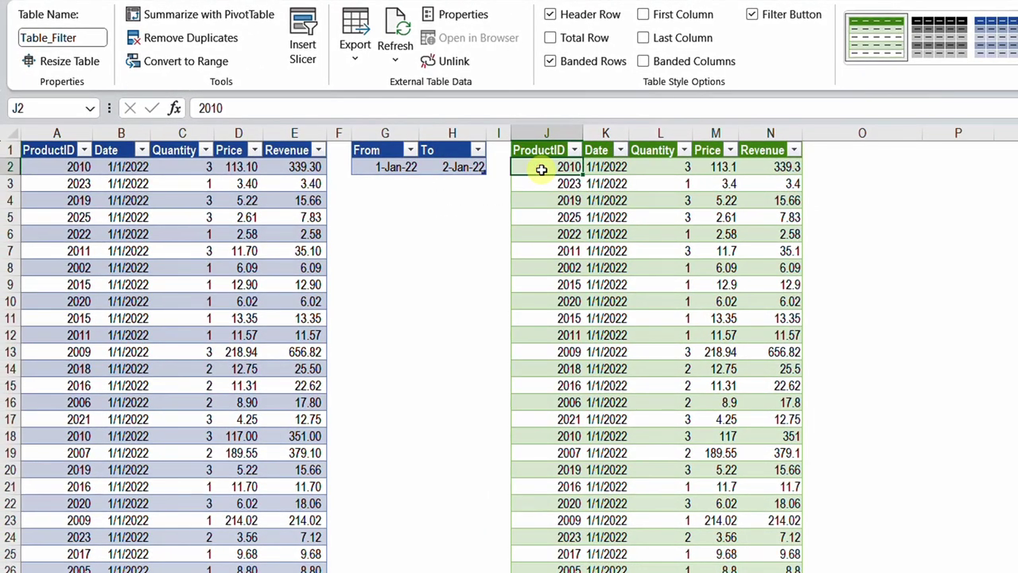
key("ctrl+Down")
key("ctrl+Up")
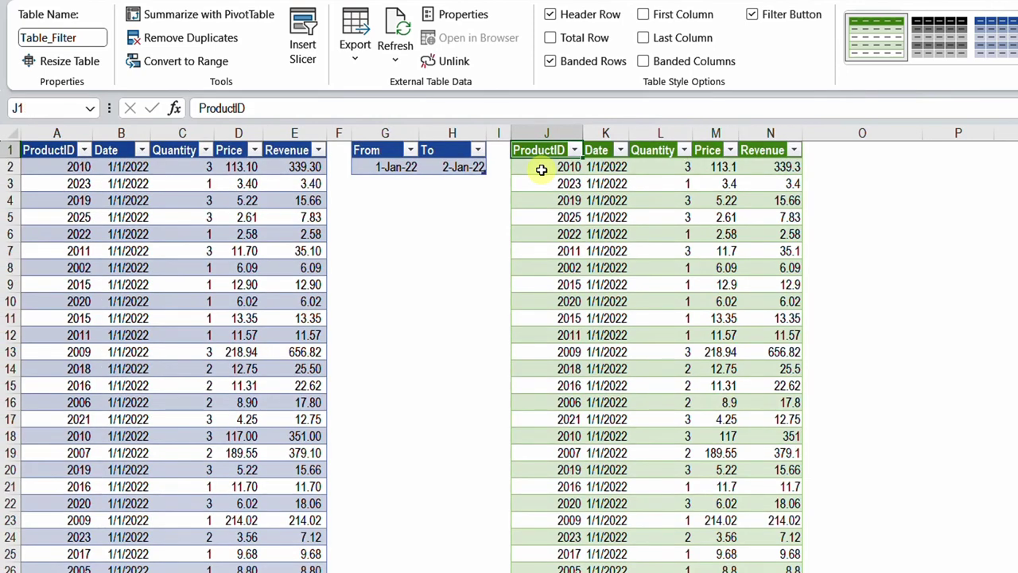
key("Down")
key("Right")
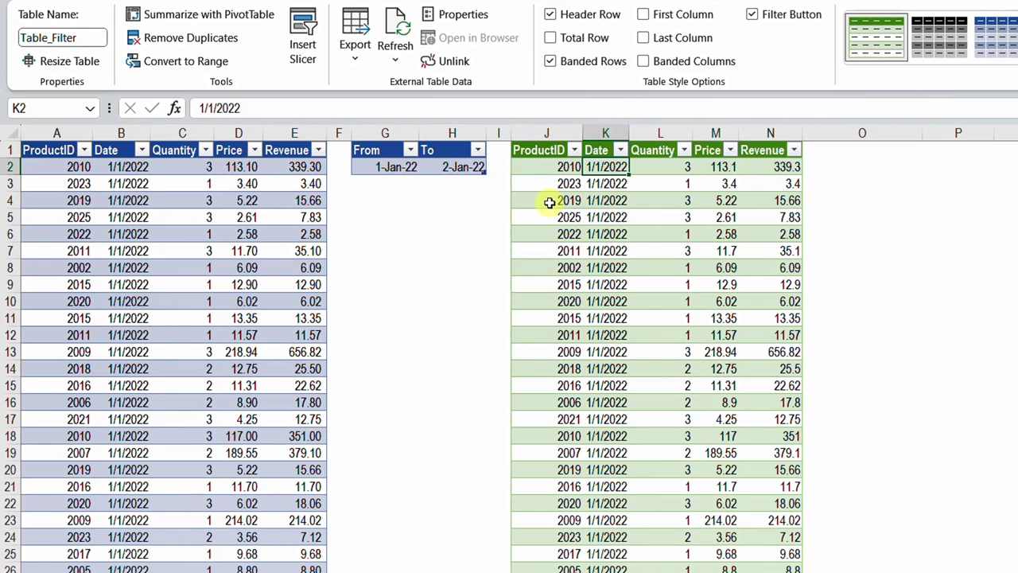
- Set the From date in cell G2 to 1/3/2022 and refresh the loaded Filter table
key("Left")
key("Left")
key("Left")
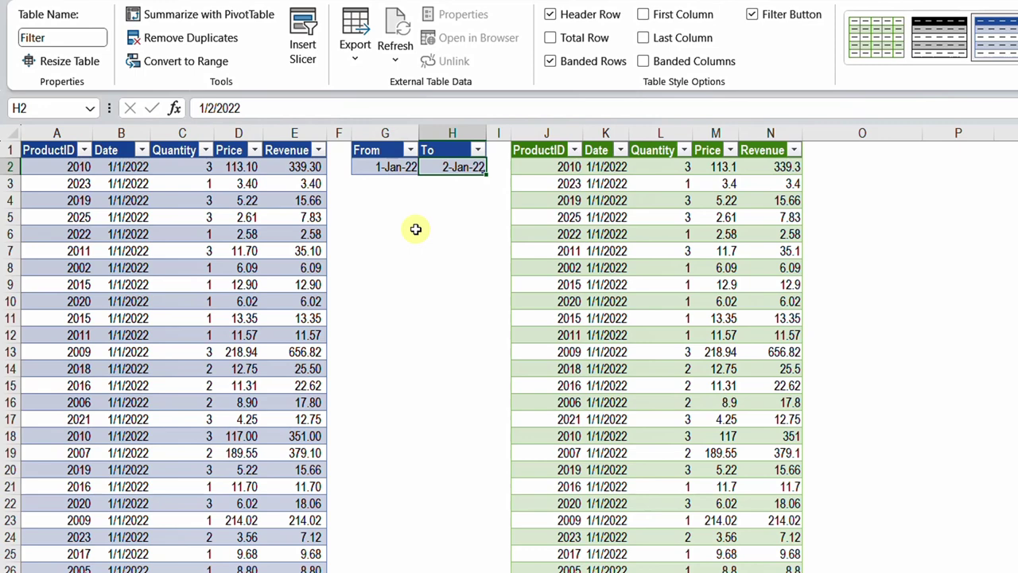
left_click(397, 167)
left_click(208, 109)
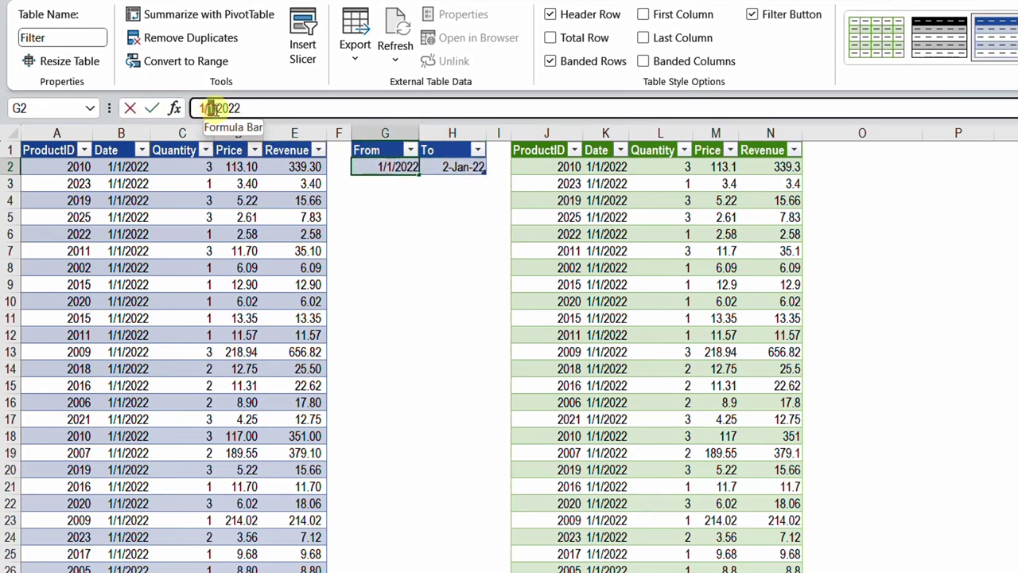
double_click(213, 109)
type("3")
key("Return")
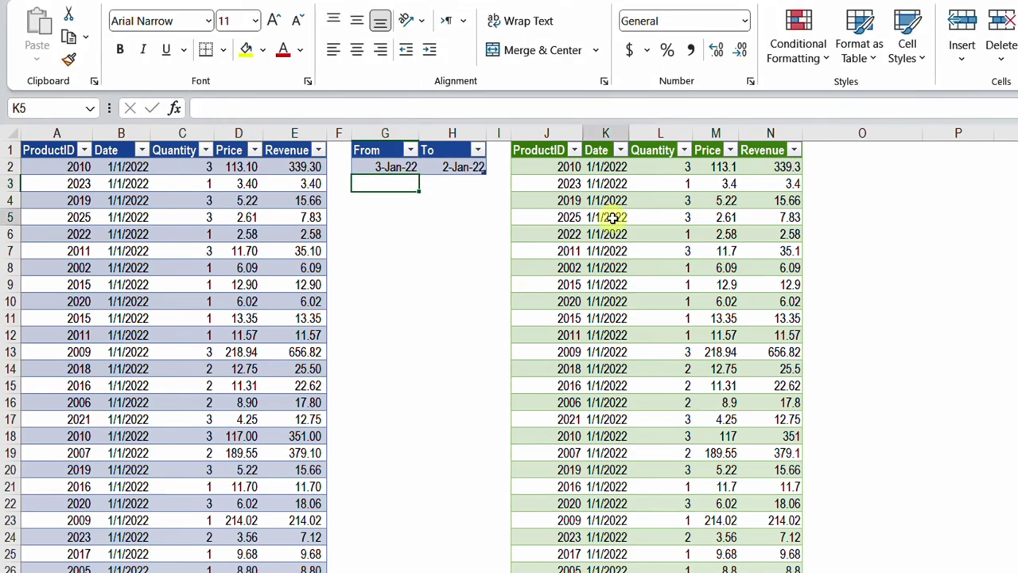
right_click(614, 217)
left_click(657, 219)
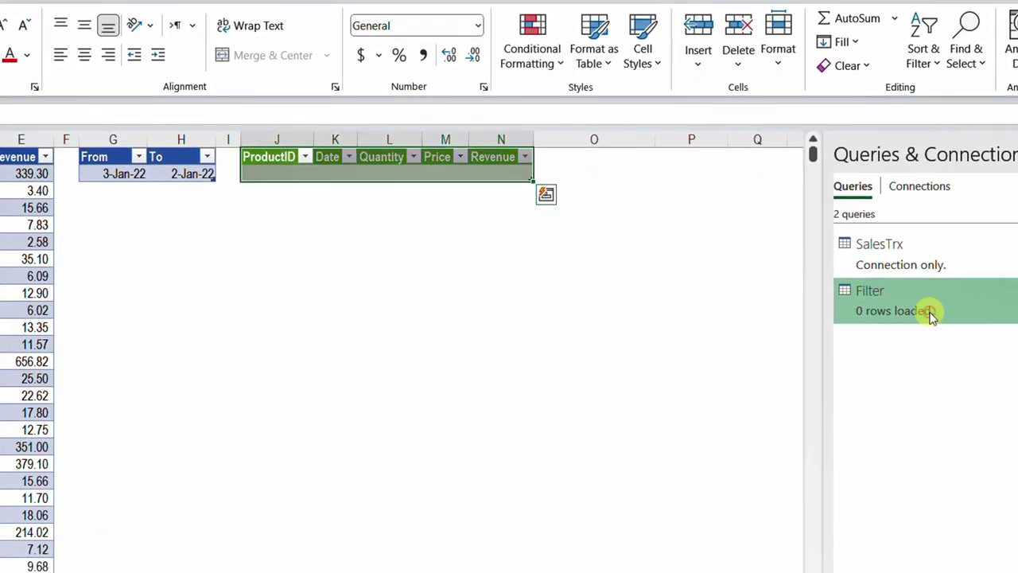
- Open the Filter query for editing and add a custom step with the formula Table.IsEmpty(#"Expanded SalesTrx")
double_click(932, 316)
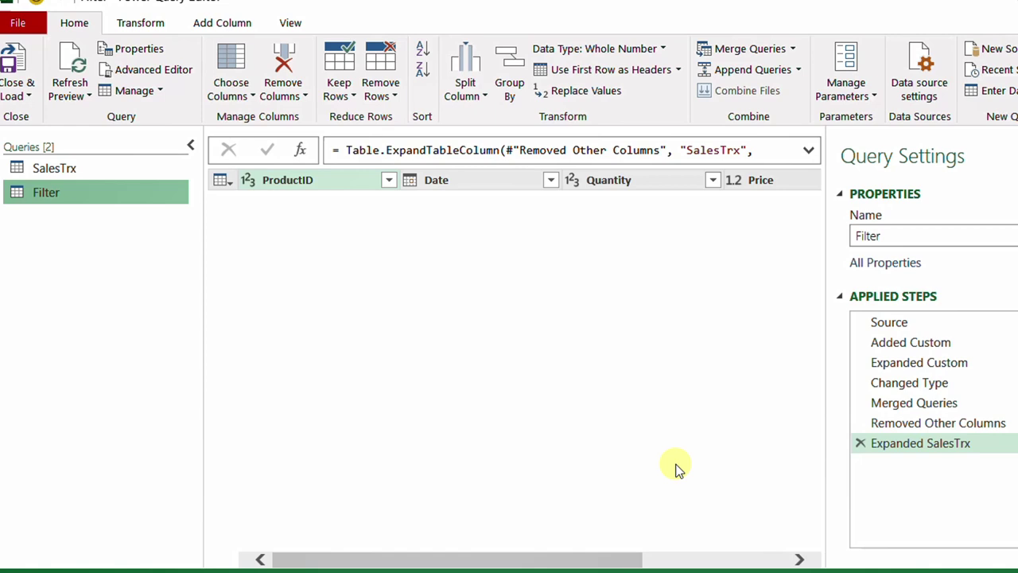
left_click(301, 154)
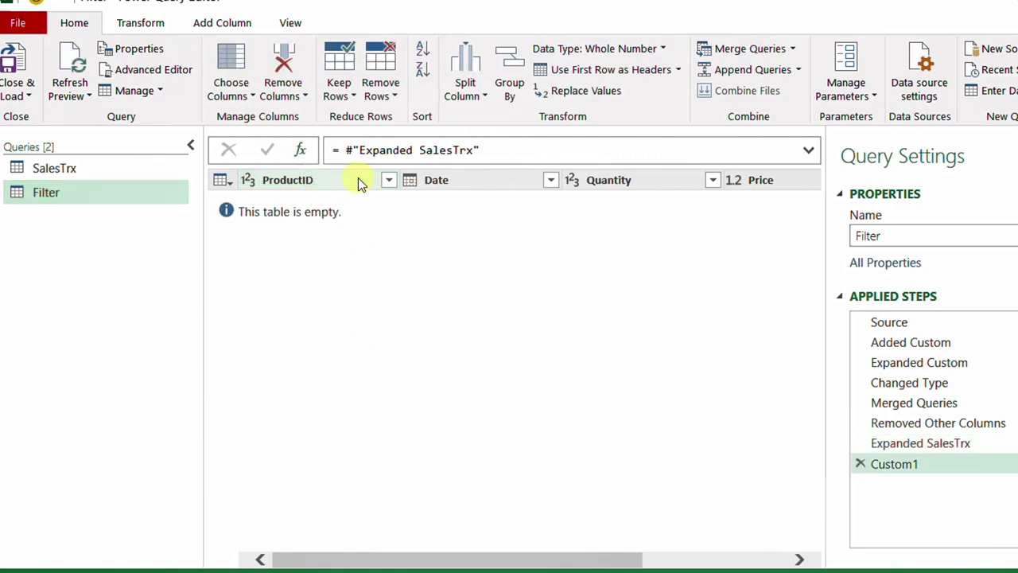
left_click(338, 149)
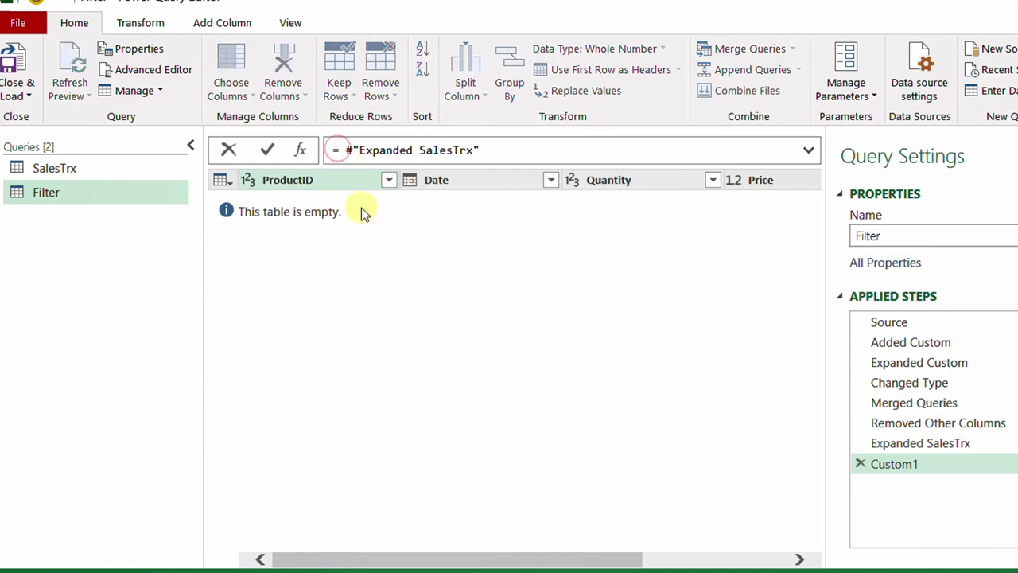
type("Table.IsEmpty(")
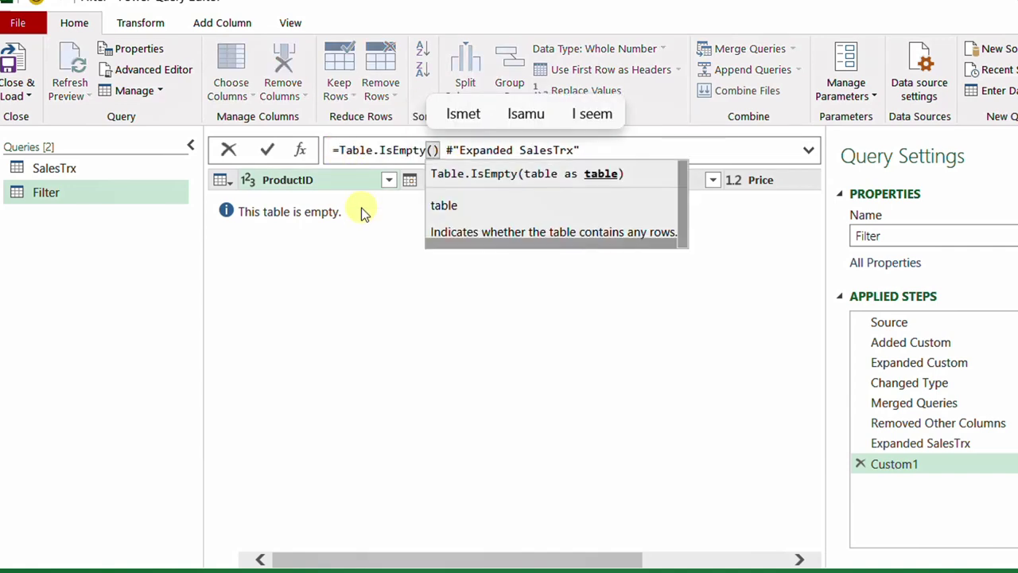
key("Delete")
left_click(628, 151)
type(")")
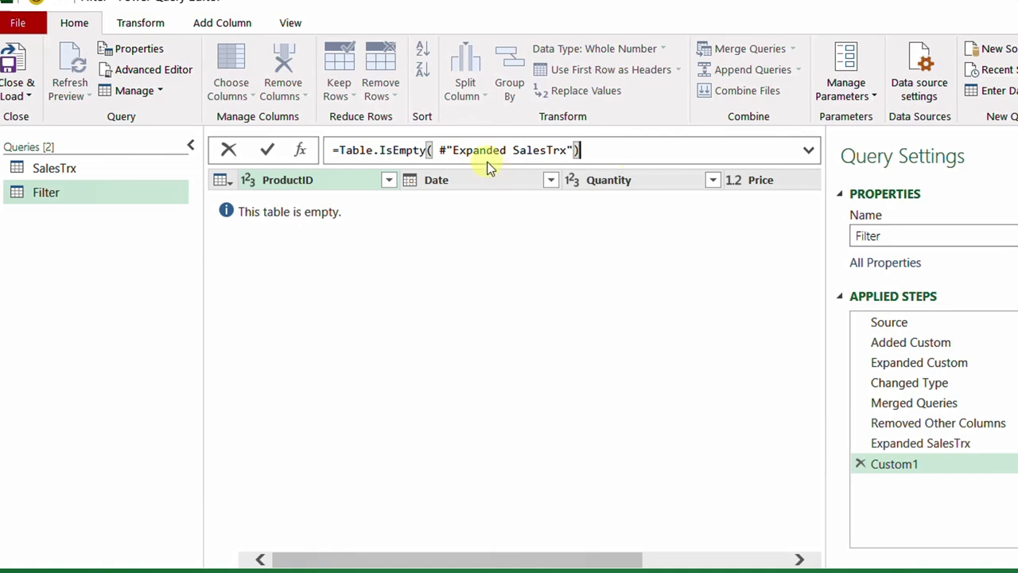
left_click(434, 151)
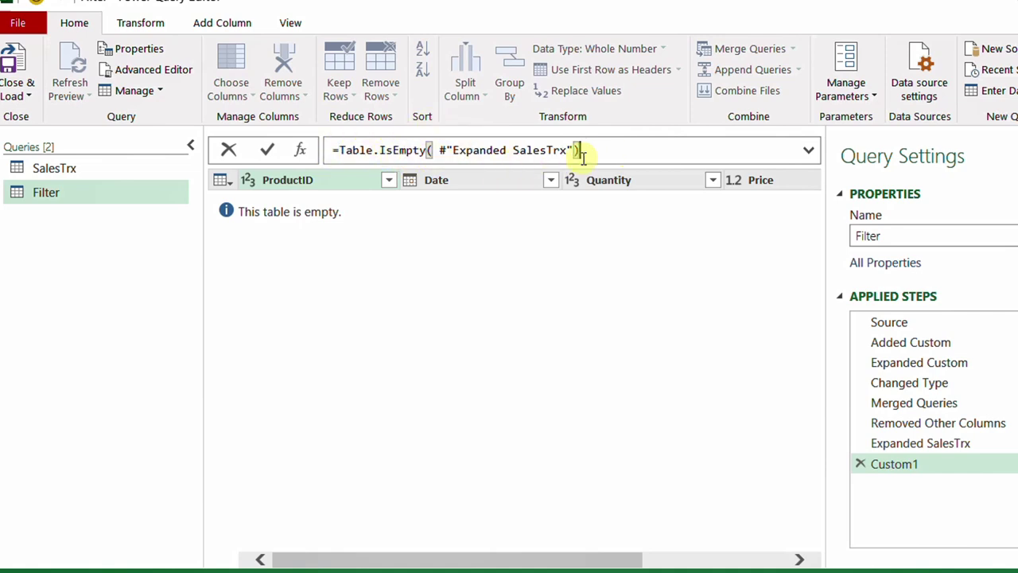
left_click(271, 149)
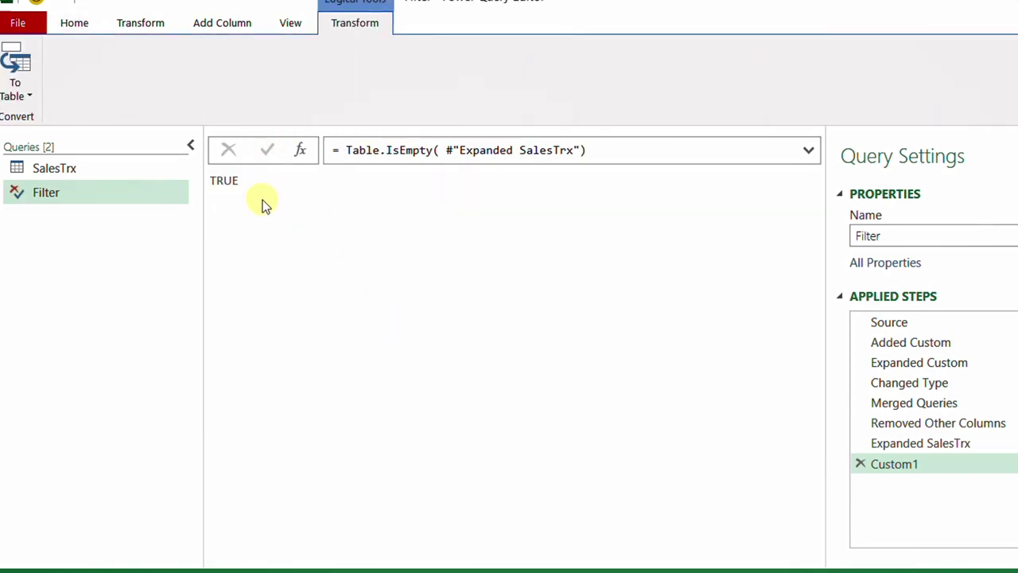
- Turn the custom step's Table.IsEmpty formula into an if condition with a then branch that returns "Please select valid dates"
left_click(670, 150)
left_click(808, 150)
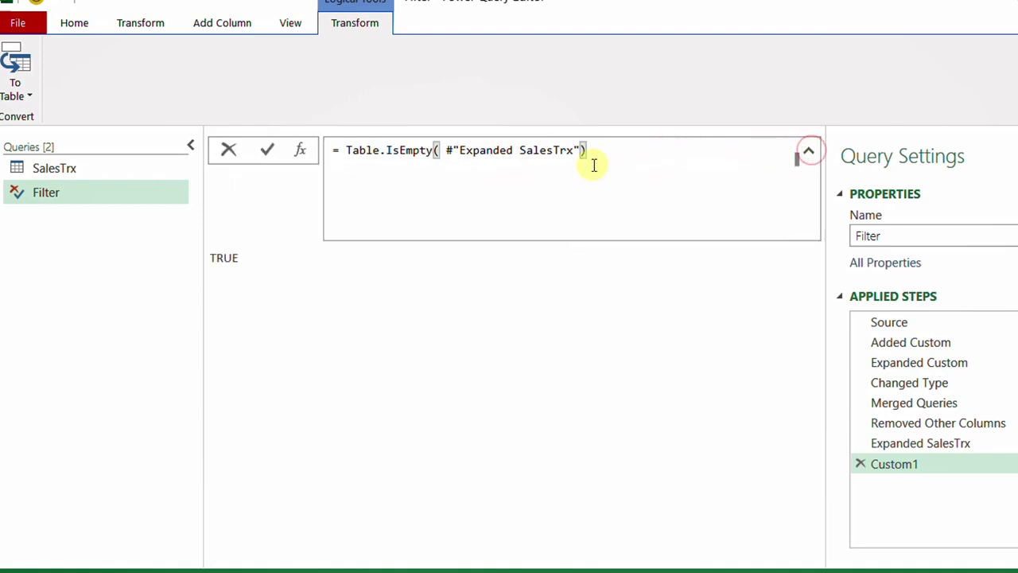
left_click(339, 150)
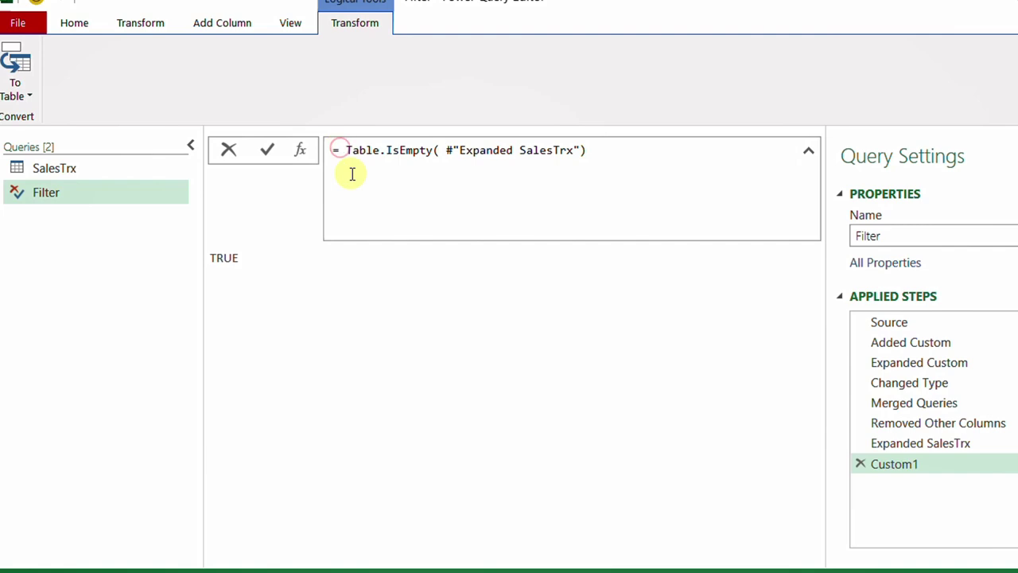
type("if")
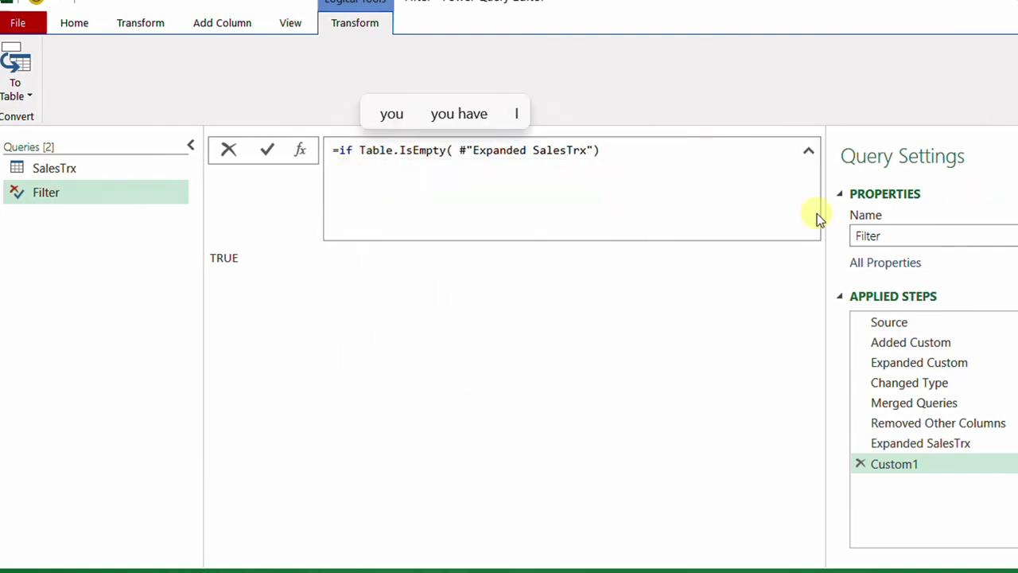
left_click(697, 154)
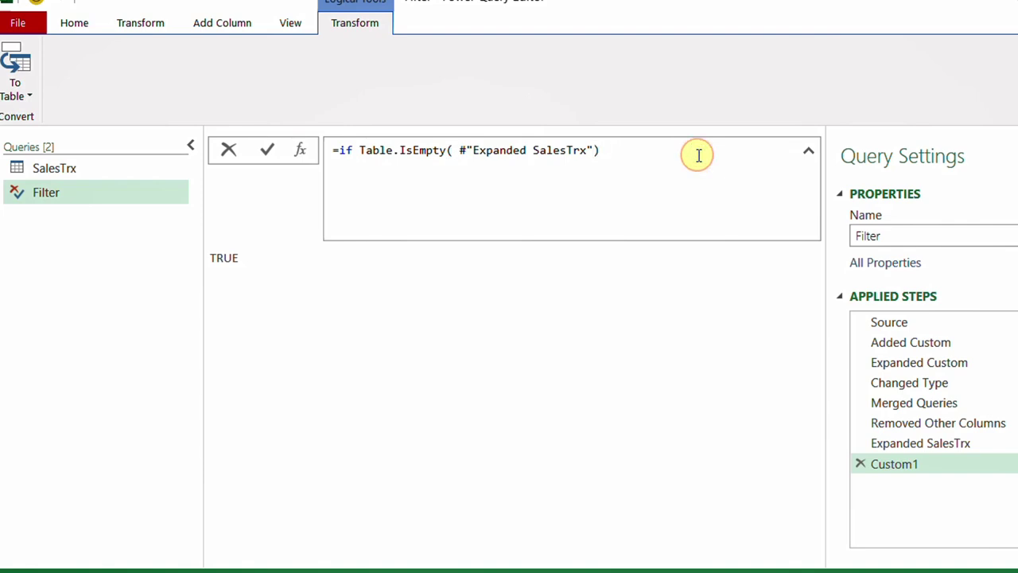
type("then \"\"")
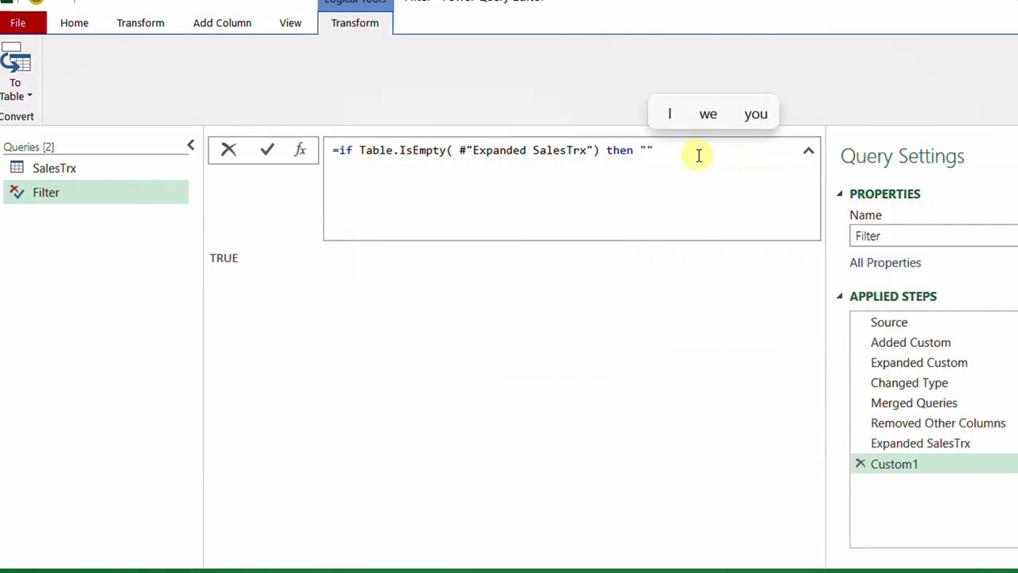
type("Please select va")
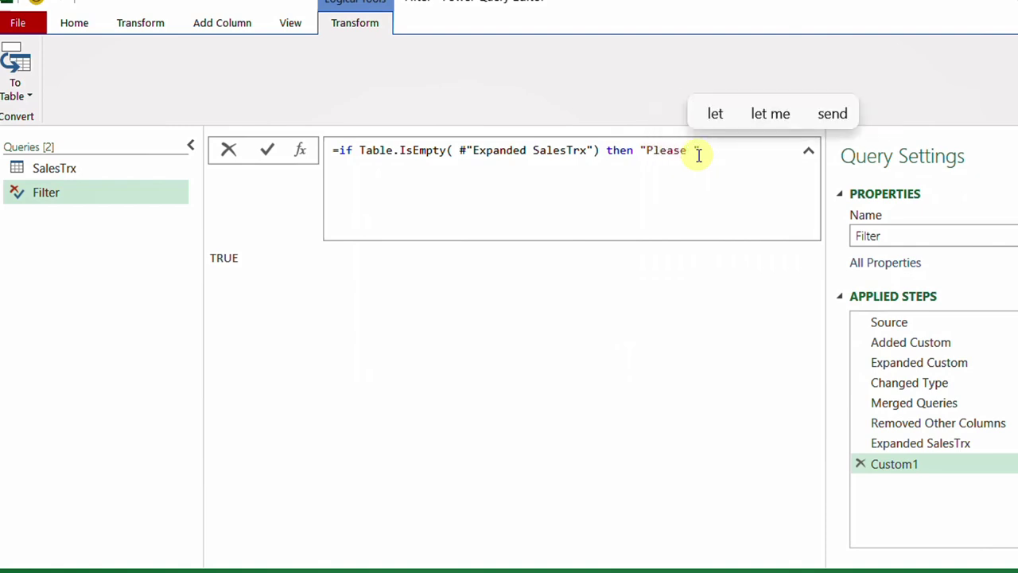
type("lid dates")
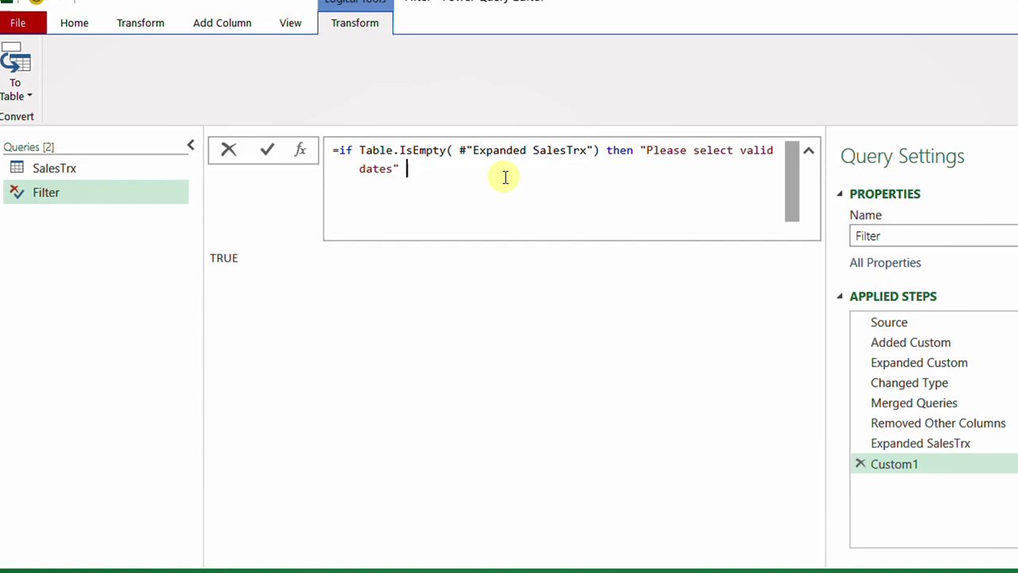
- Complete the custom step's formula with an else branch that returns #"Expanded SalesTrx", and commit it
type(" else")
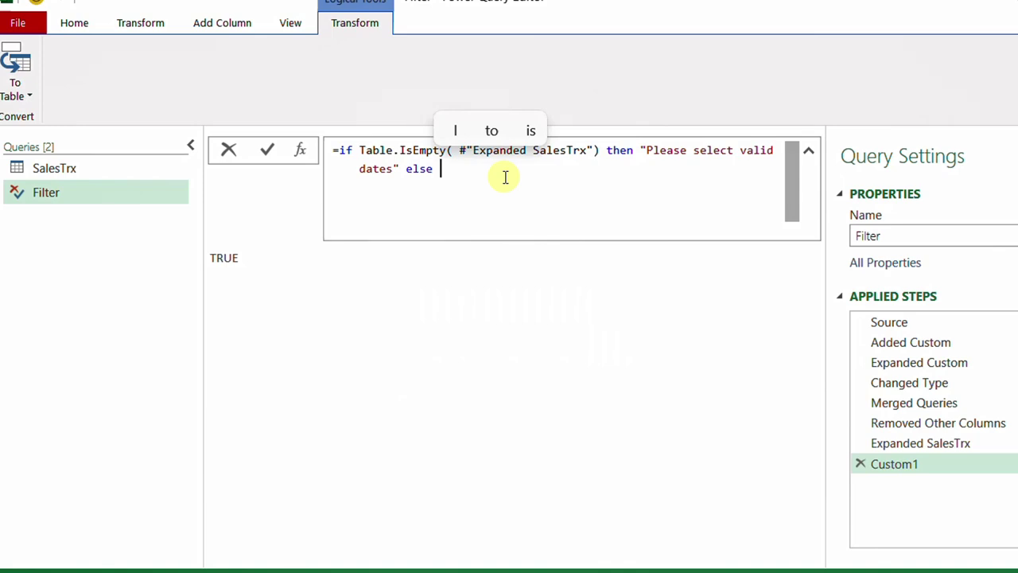
type("#")
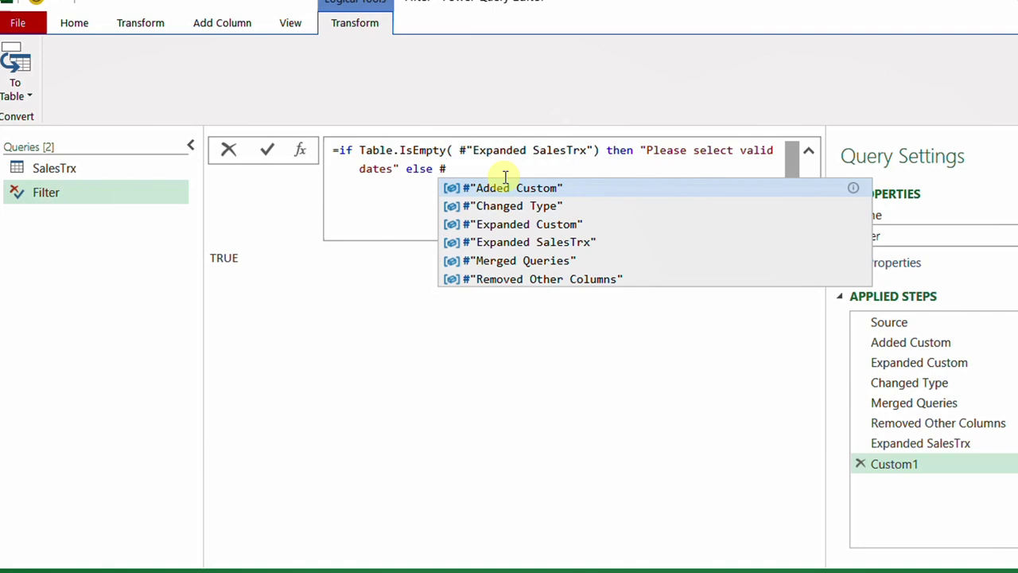
type("\"E")
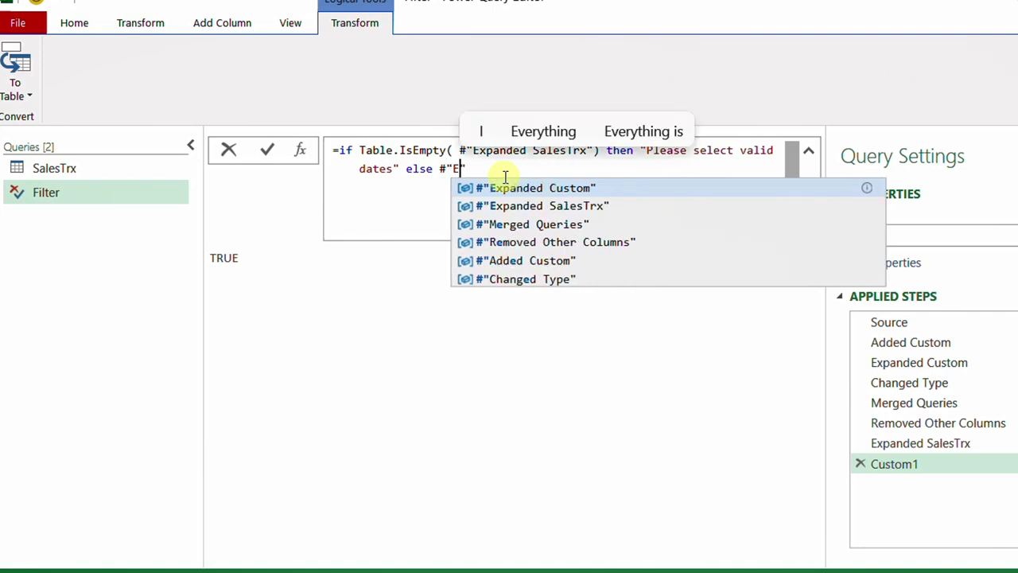
type("xp")
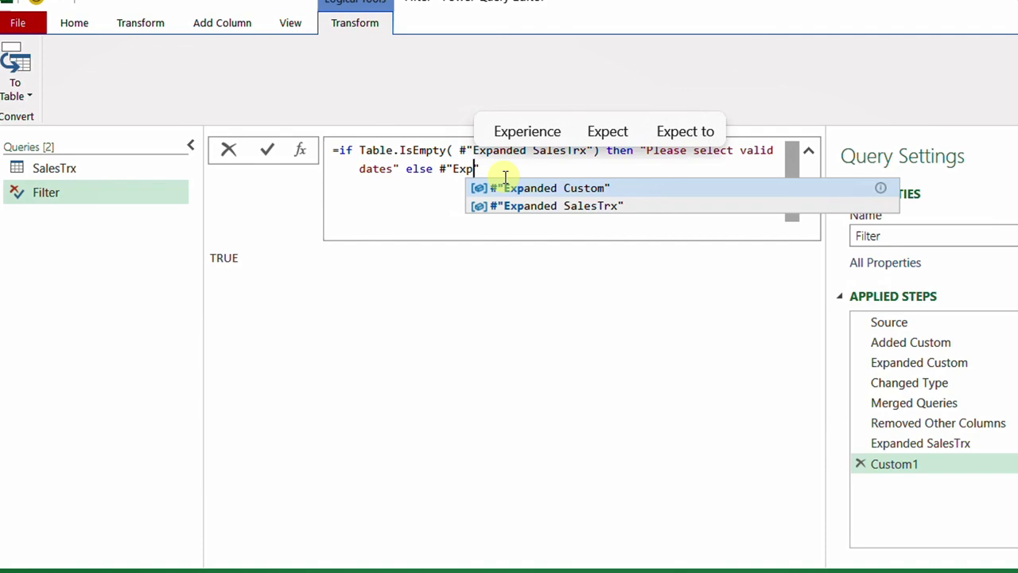
left_click(539, 206)
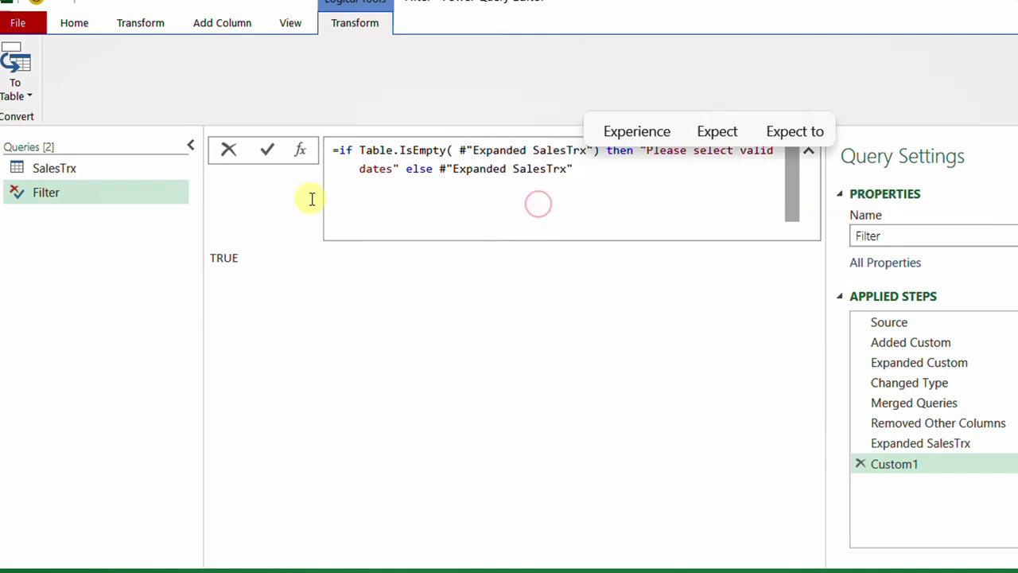
left_click(267, 155)
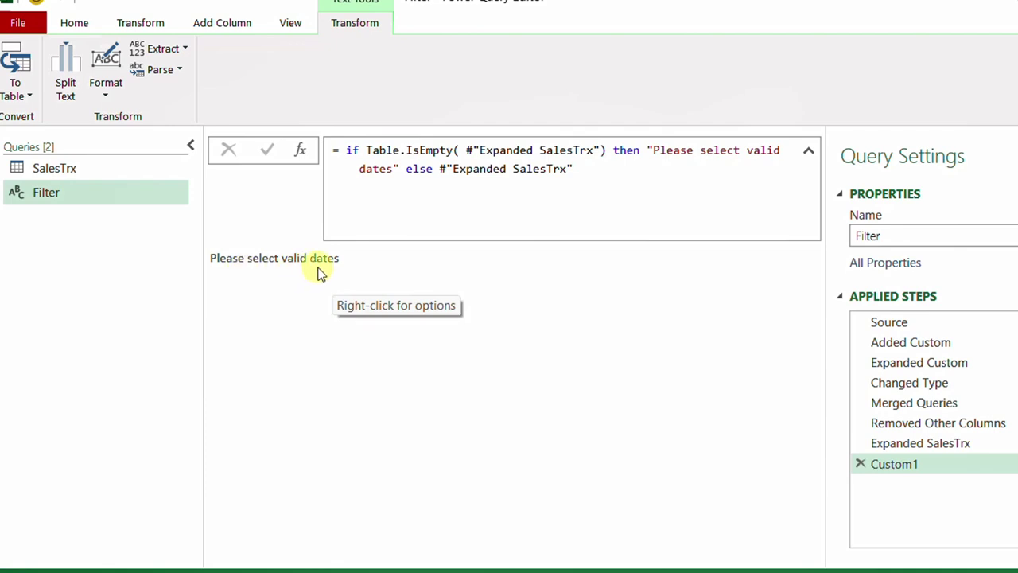
- Rename the custom step as CheckIfEmpty and close the query editor, keeping the changes
right_click(931, 466)
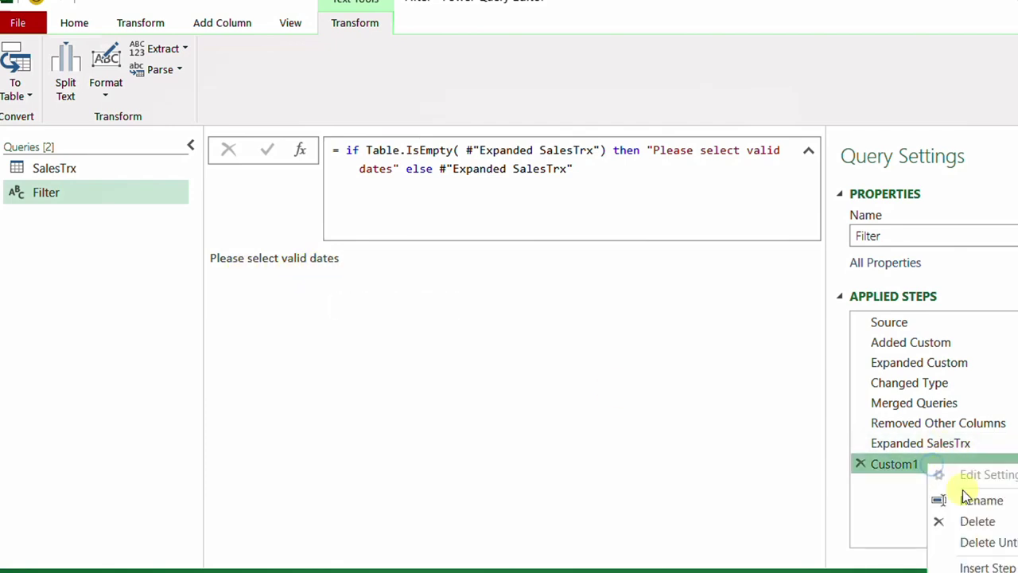
left_click(980, 501)
type("Che")
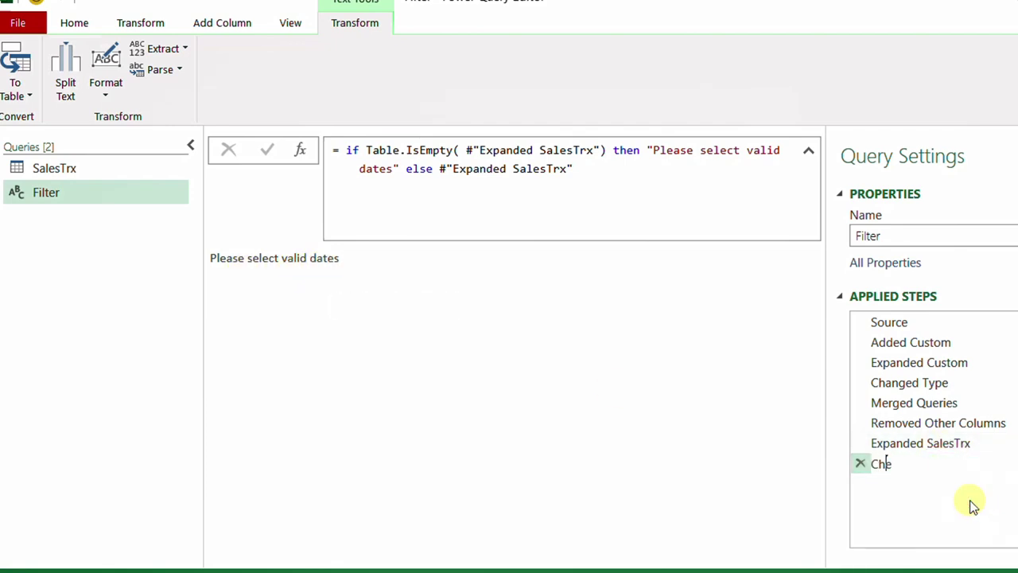
type("ckIfEmpty")
key("Return")
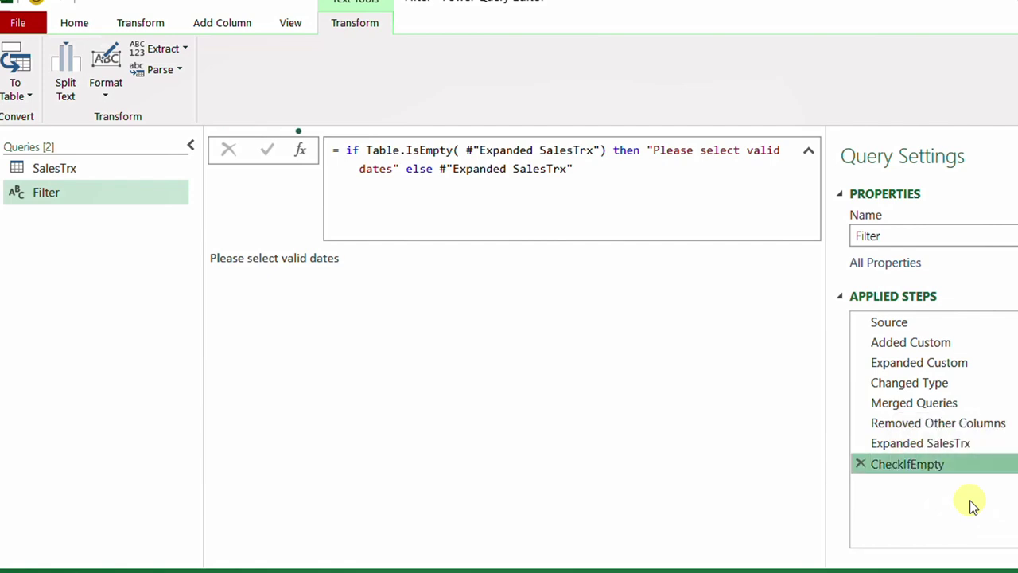
key("alt+F4")
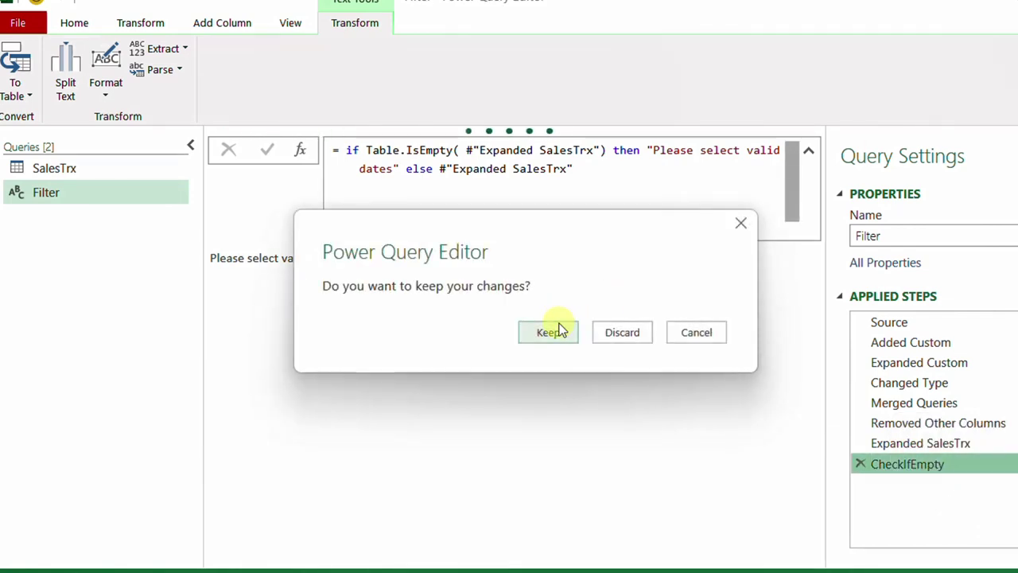
left_click(548, 332)
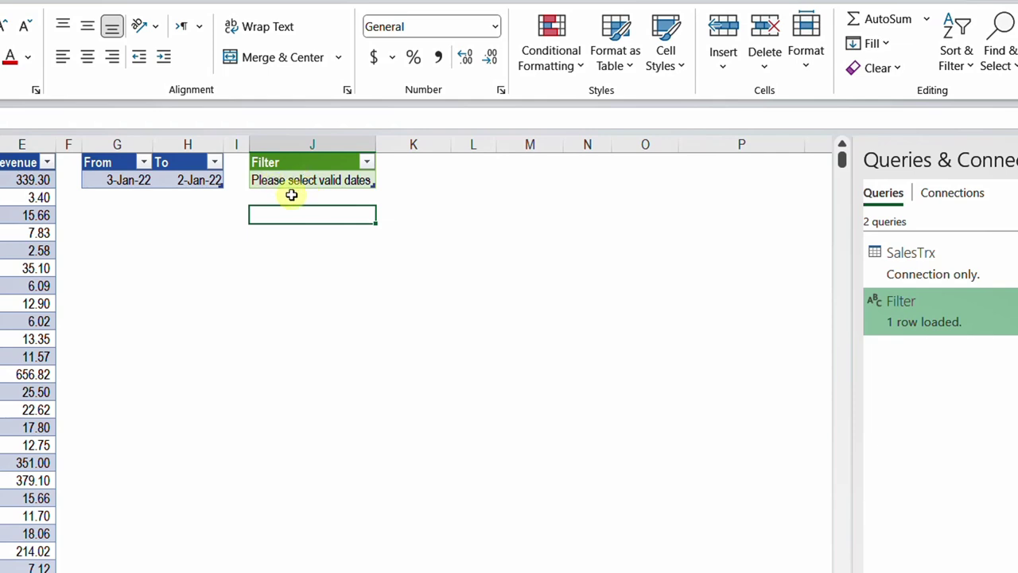
- Clear the From and To dates in cells G2:H2, refresh the loaded Filter table and dismiss the alert
left_click(114, 181)
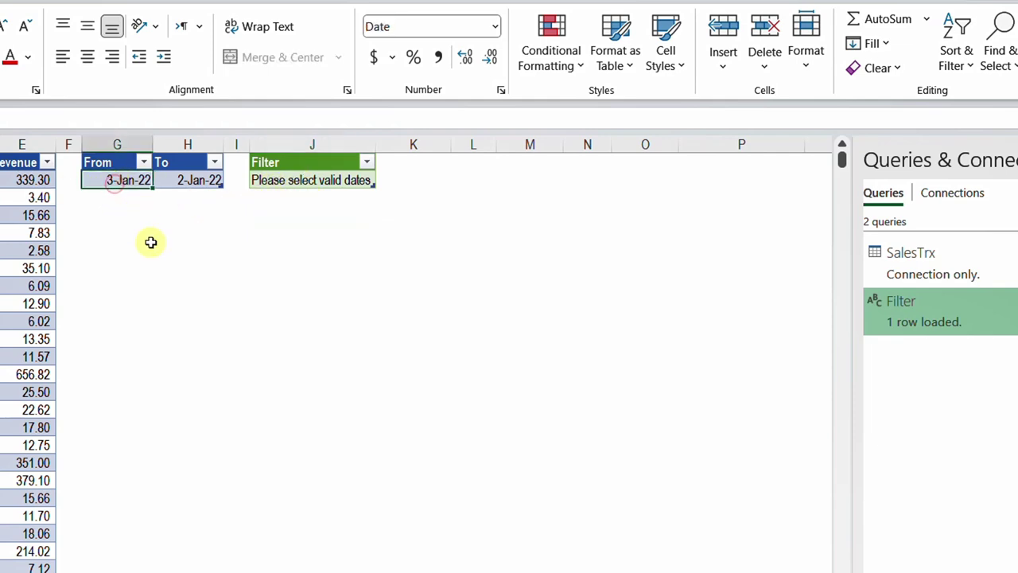
key("shift+Right")
key("Delete")
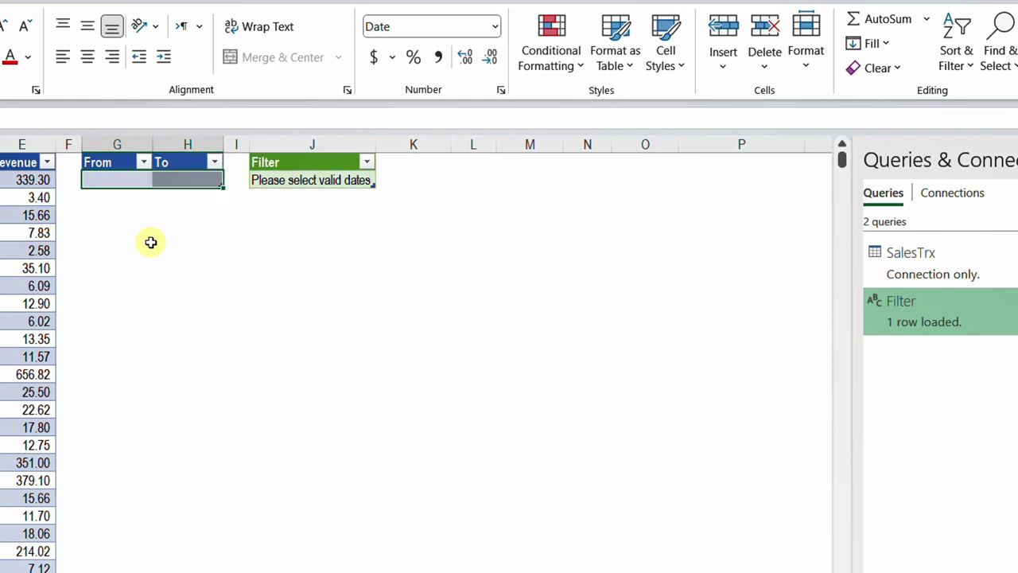
left_click(280, 180)
right_click(279, 179)
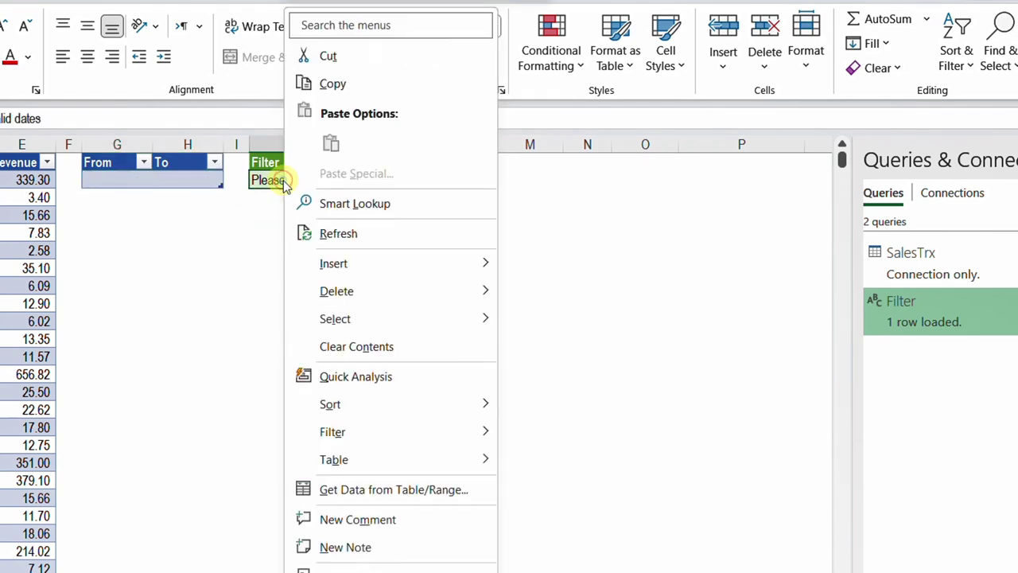
left_click(338, 233)
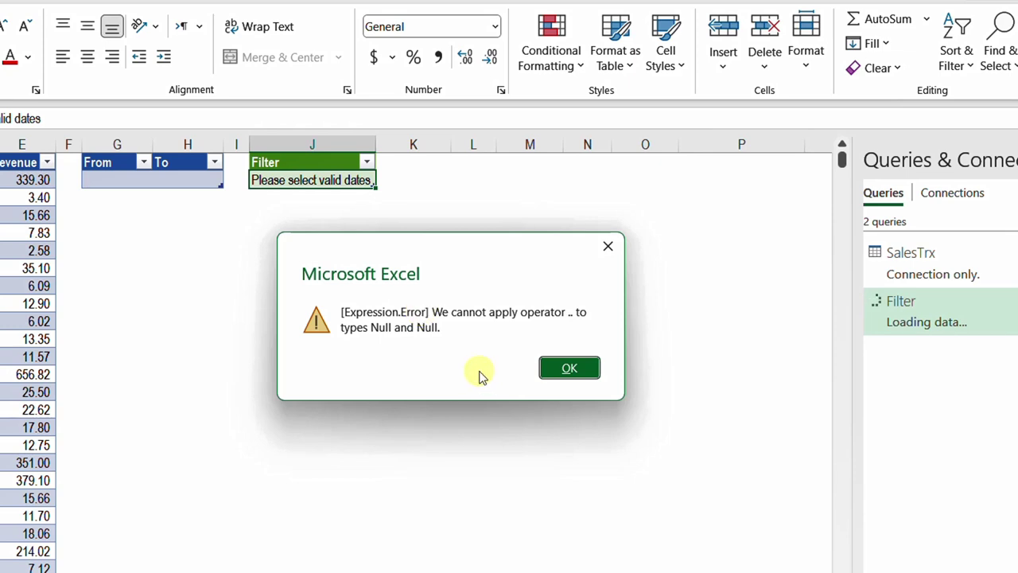
left_click(563, 369)
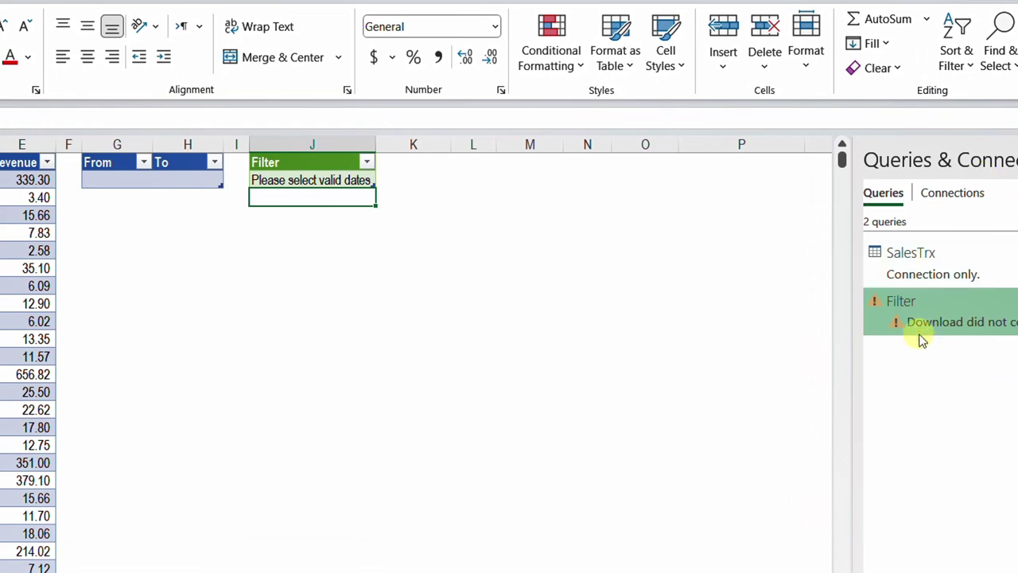
- Open the Filter query for editing and examine its Source, Added Custom and Expanded Custom steps for the origin of the error
double_click(889, 321)
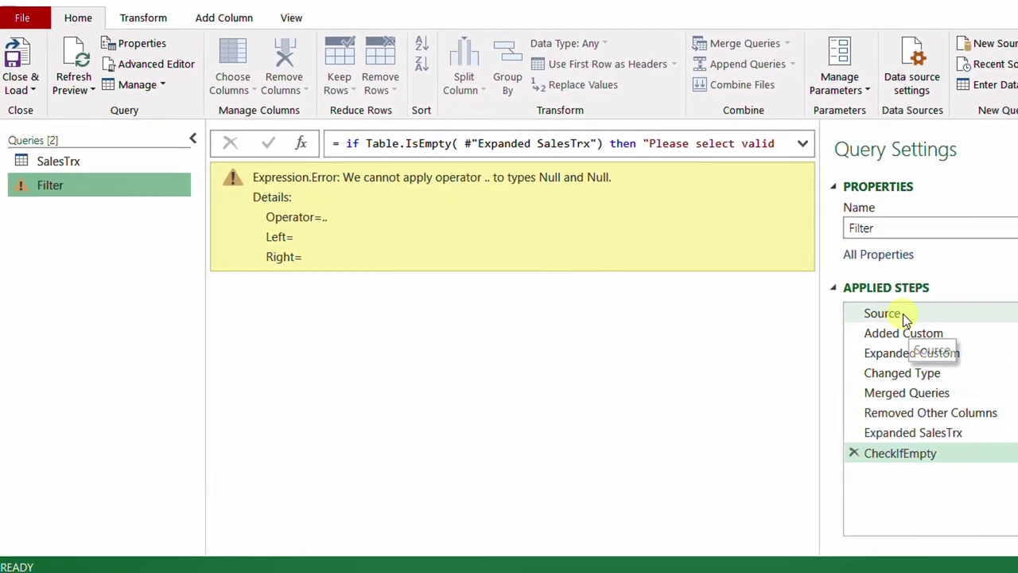
left_click(863, 330)
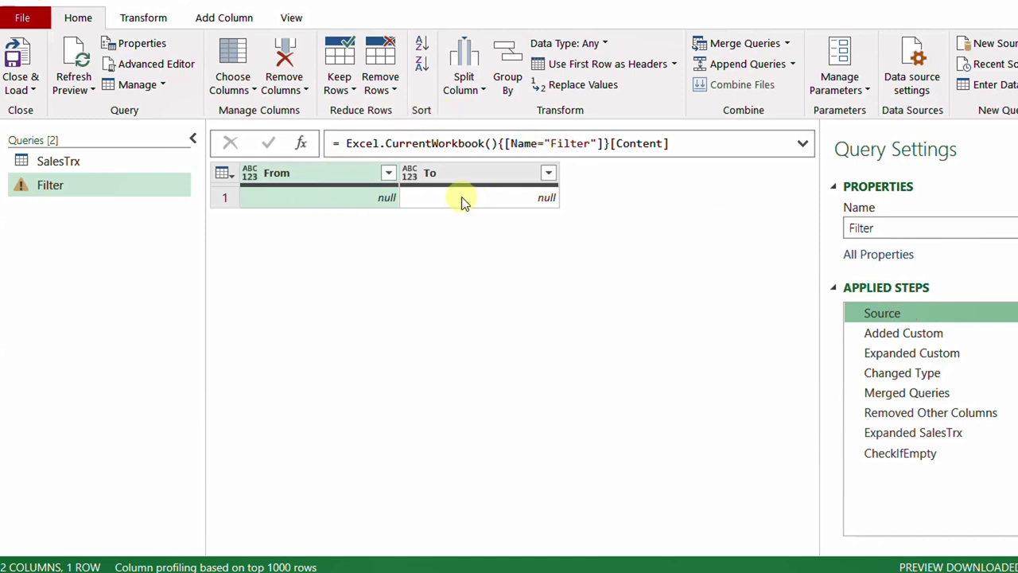
left_click(902, 334)
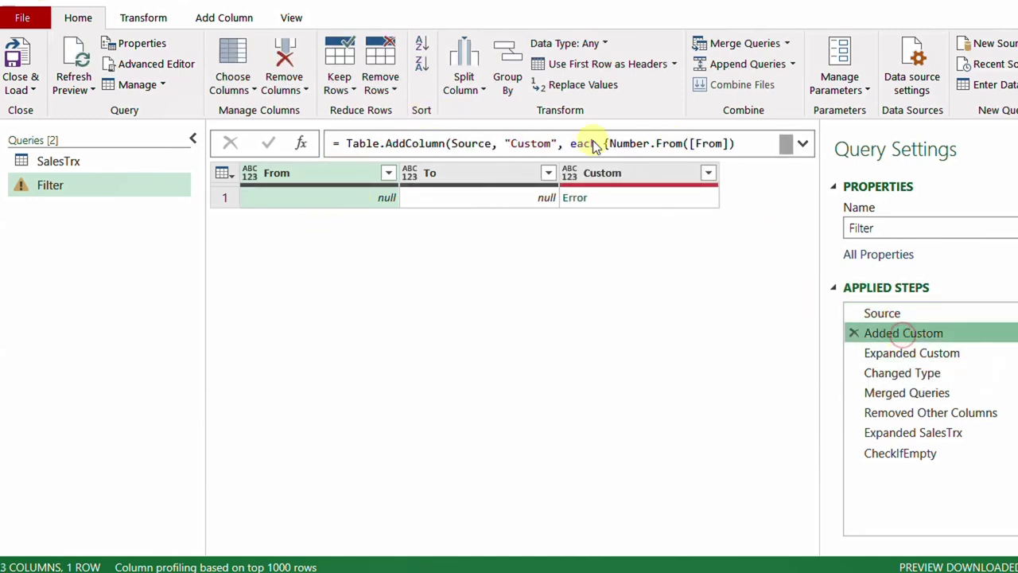
left_click(893, 353)
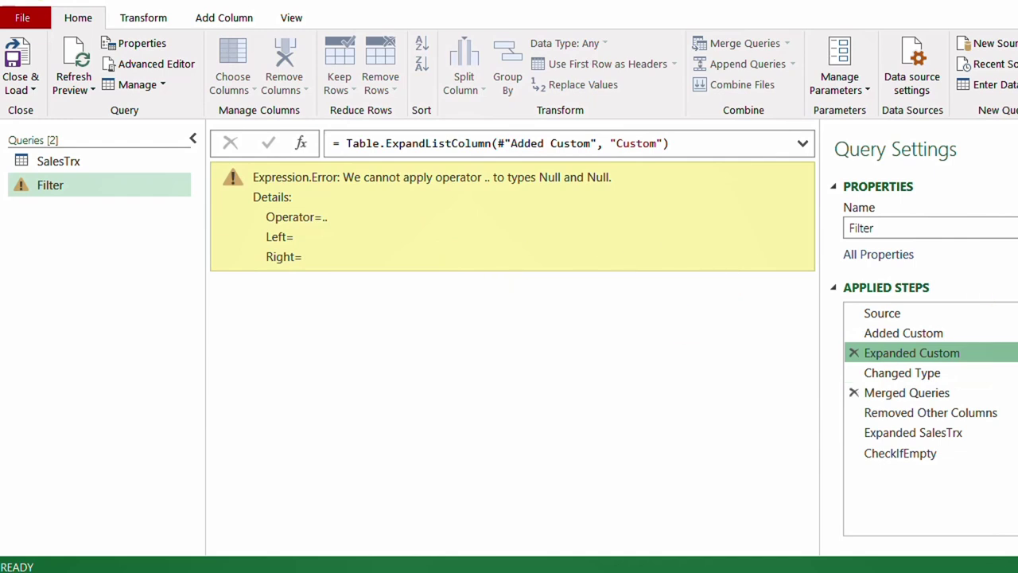
- Add a custom step after CheckIfEmpty with the formula try CheckIfEmpty otherwise "Please select start and end dates"
left_click(990, 455)
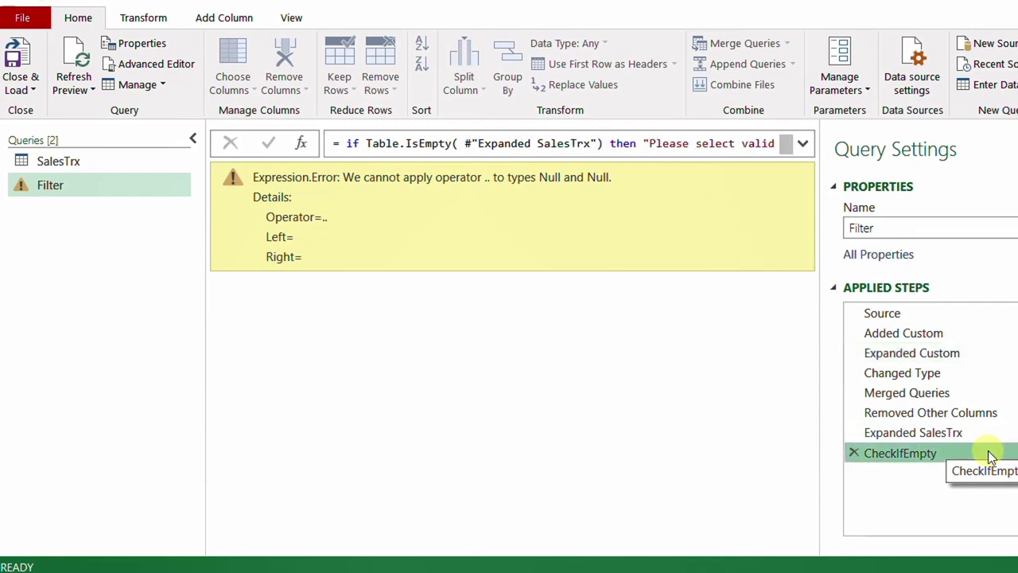
left_click(303, 145)
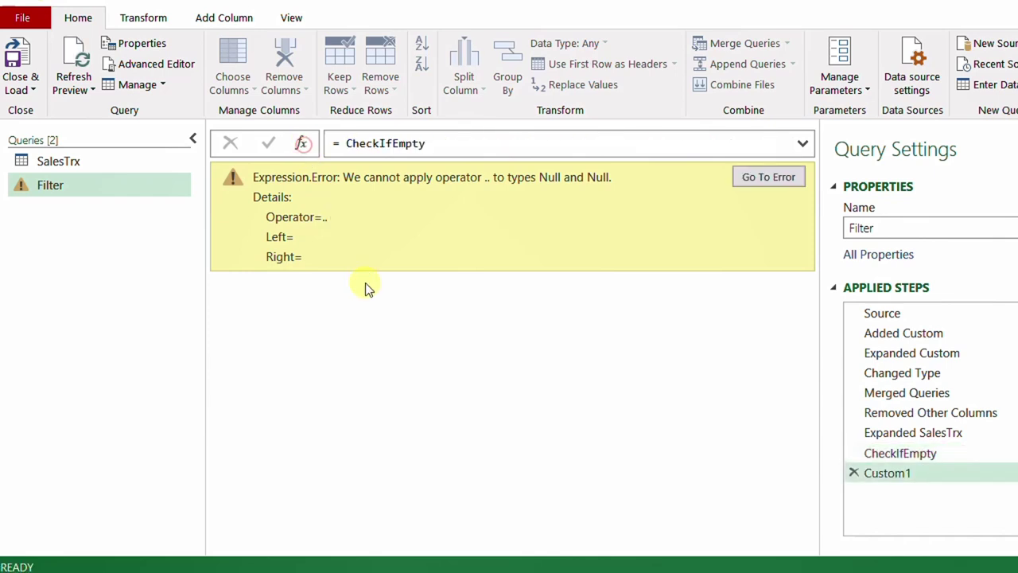
left_click(337, 144)
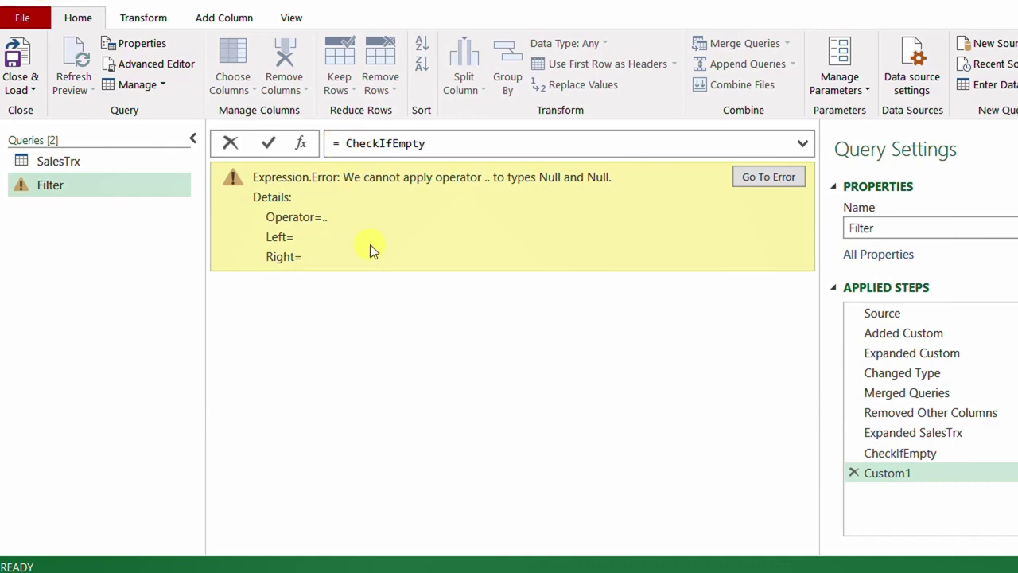
type("try")
left_click(464, 146)
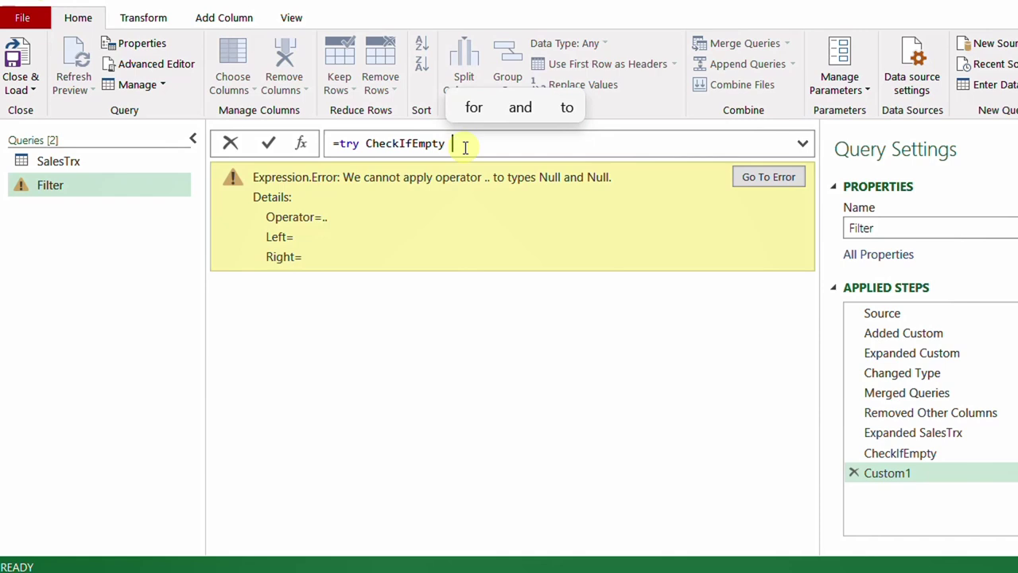
type("otherwise ")
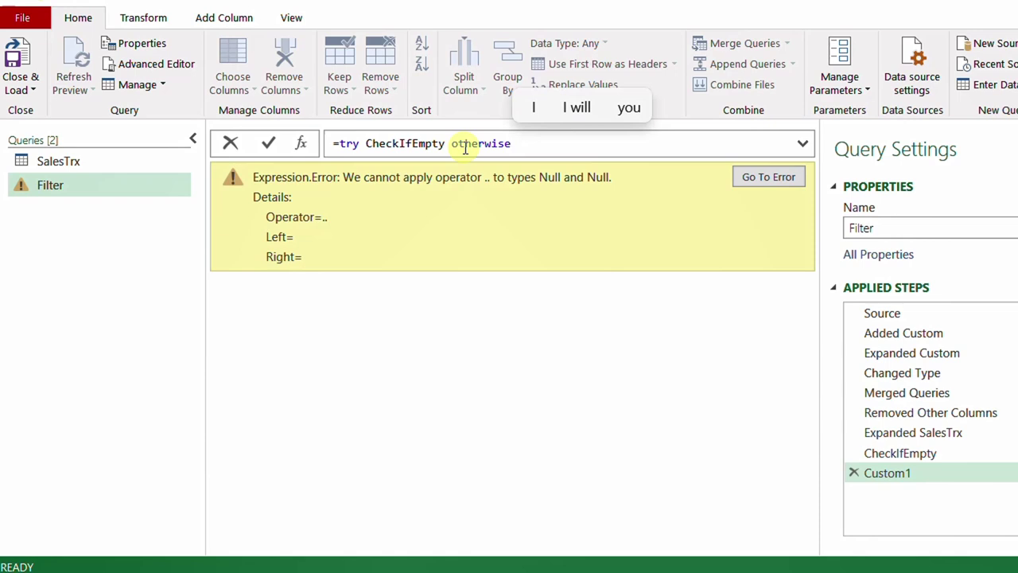
type("\"\"")
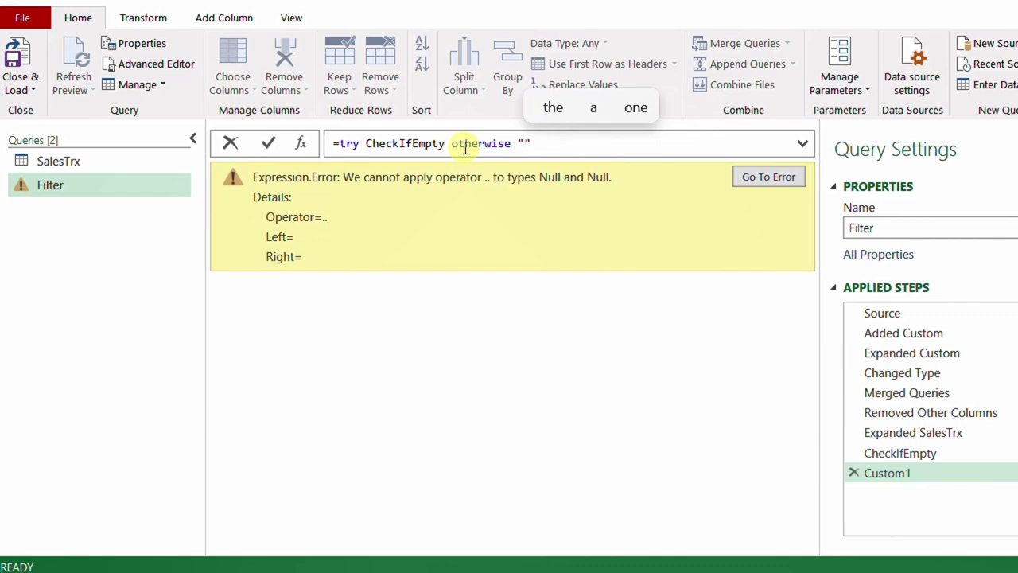
type("Please select start and end dates")
left_click(270, 145)
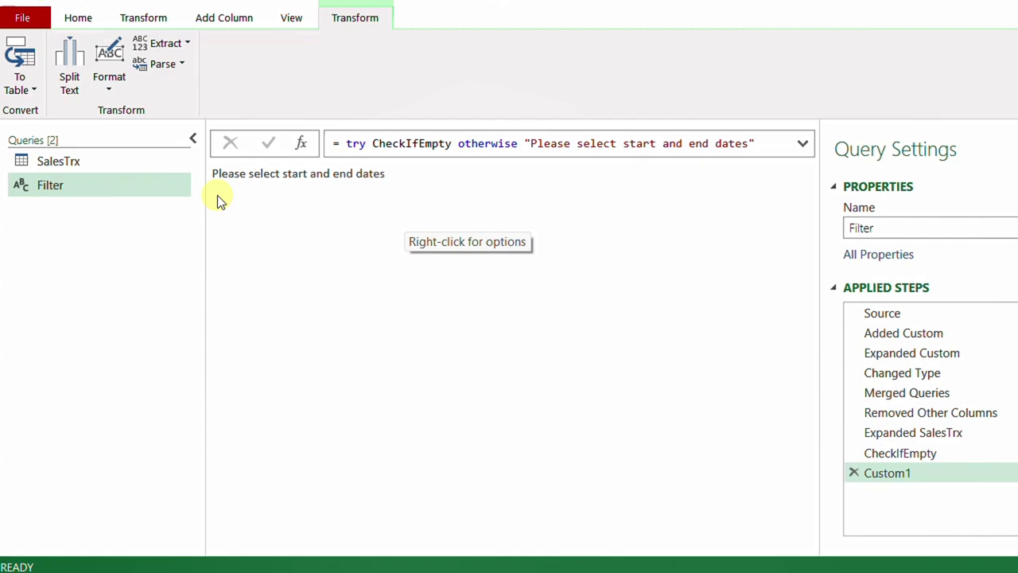
- Examine the Added Custom, Expanded Custom and Changed Type steps and compare them with the output of the final custom step
left_click(945, 335)
left_click(950, 353)
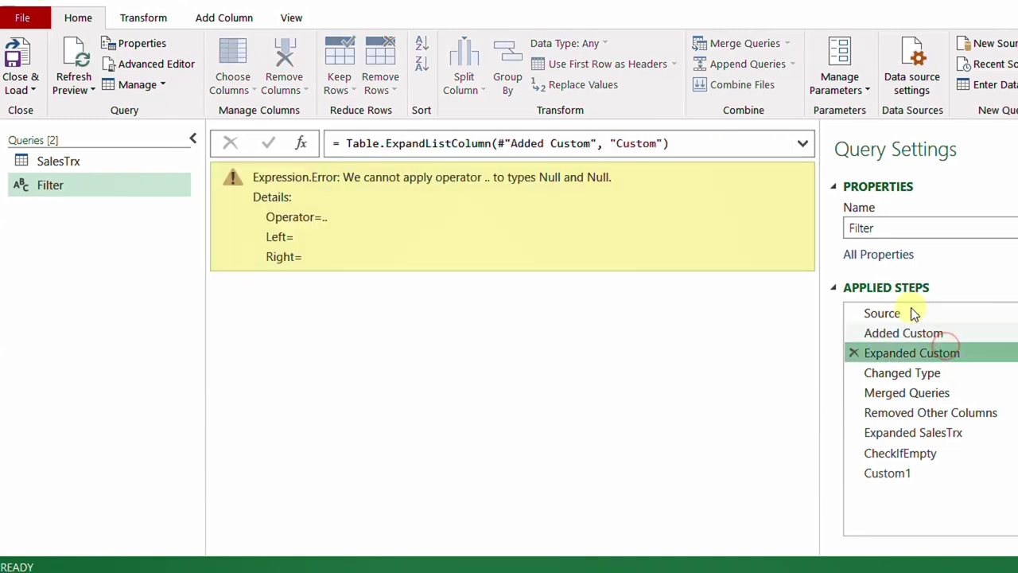
left_click(924, 373)
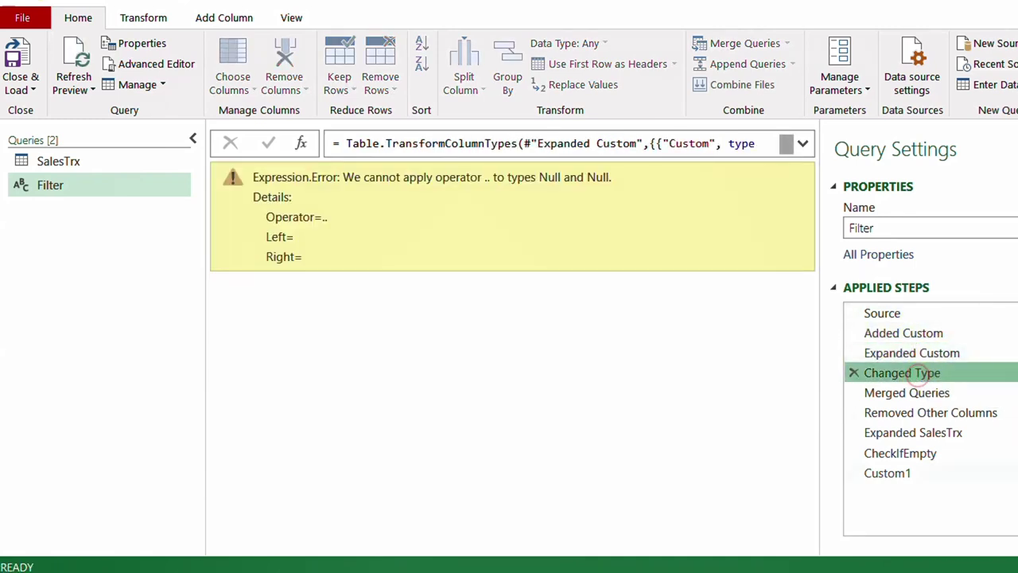
left_click(901, 474)
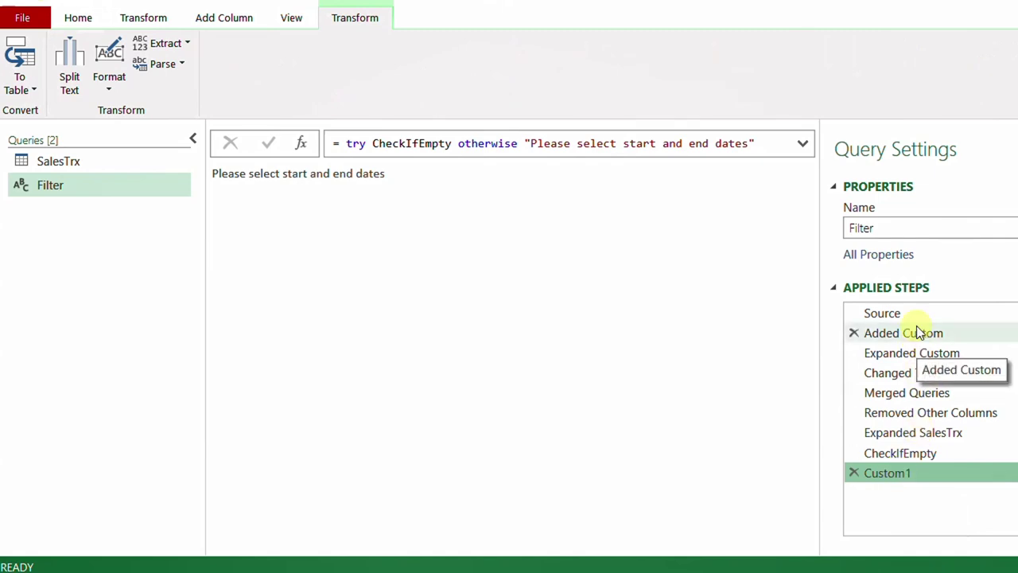
left_click(911, 353)
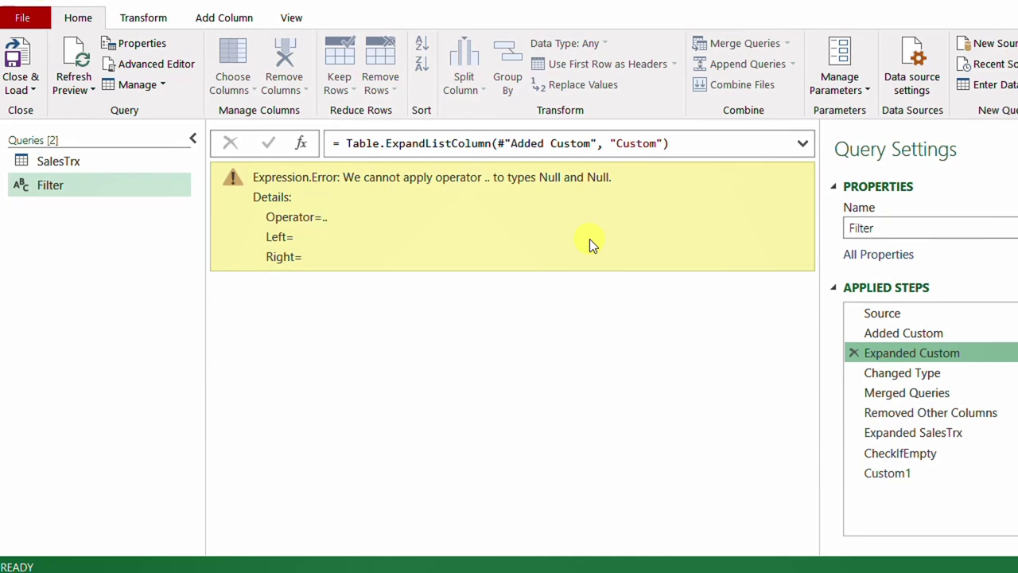
left_click(886, 478)
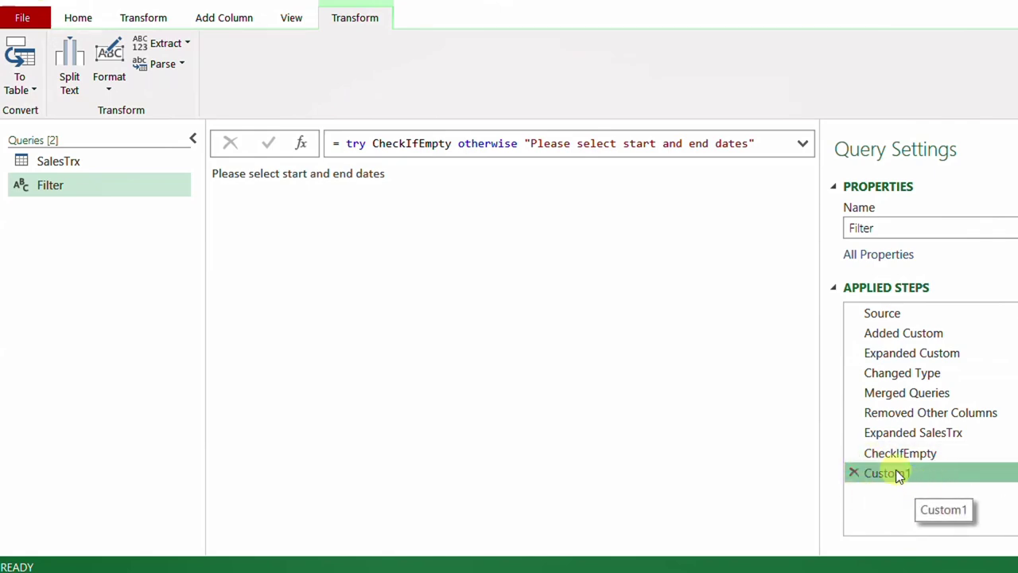
- Rename the last custom step of the Filter query as CheckError
right_click(895, 472)
left_click(936, 489)
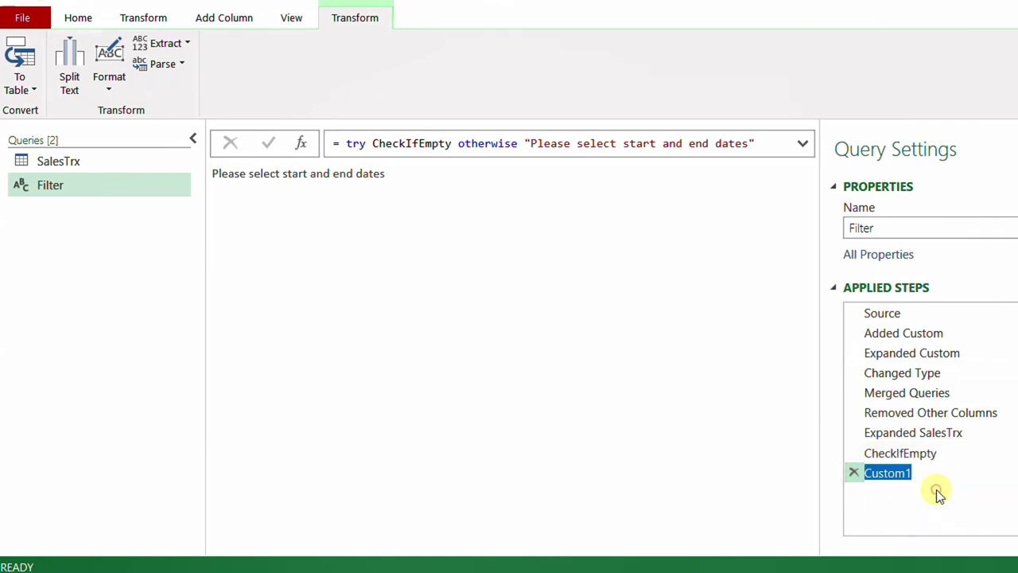
type("Chec")
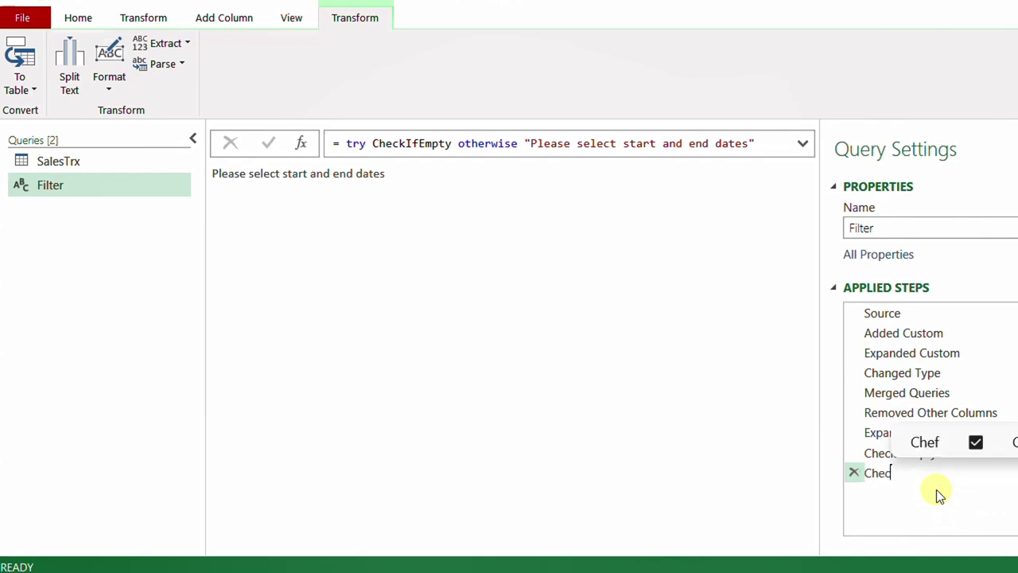
type("kError")
key("Return")
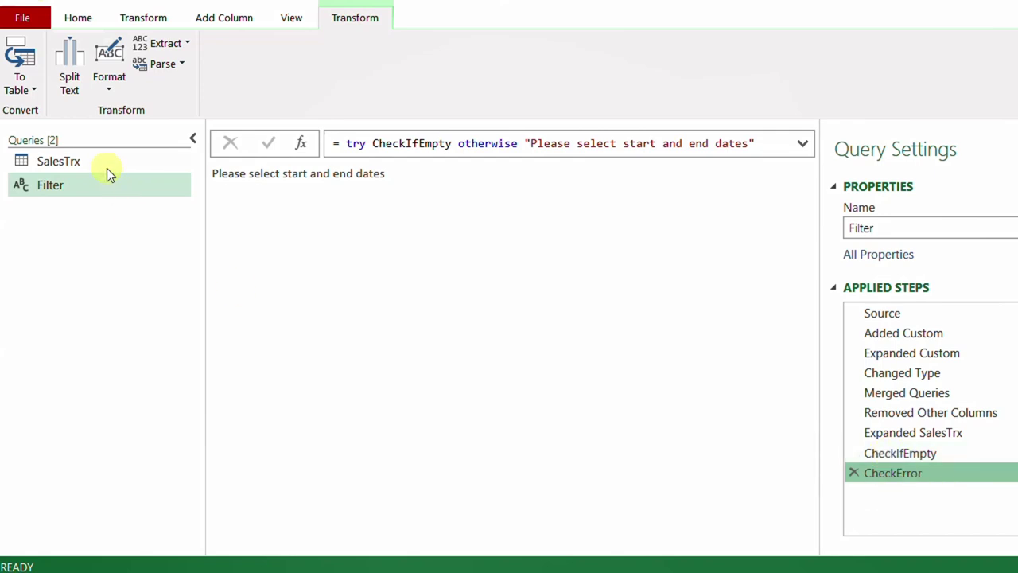
- Check the CheckIfEmpty step against CheckError, close the query editor keeping the changes, and select message cell J2
left_click(882, 452)
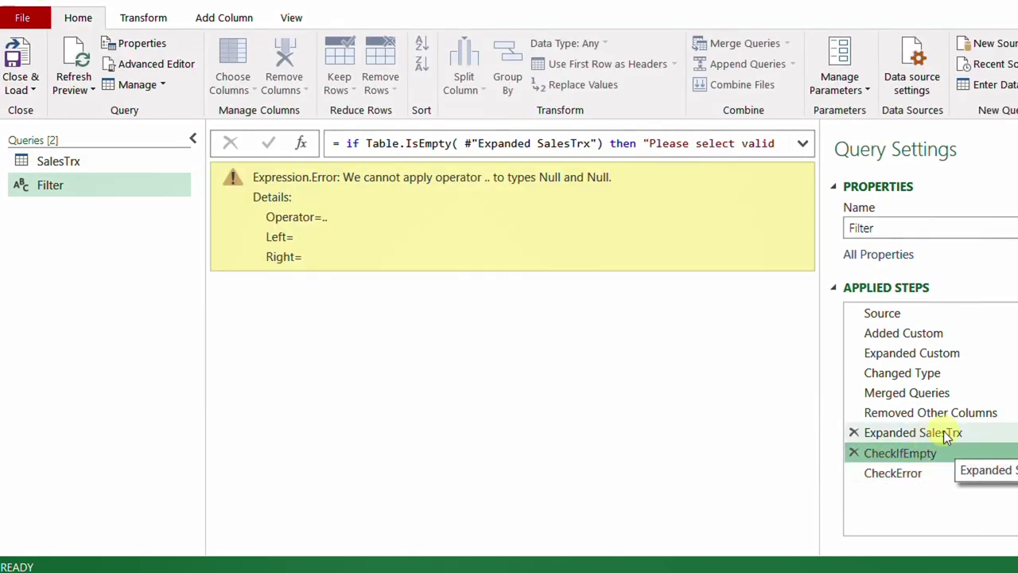
left_click(907, 473)
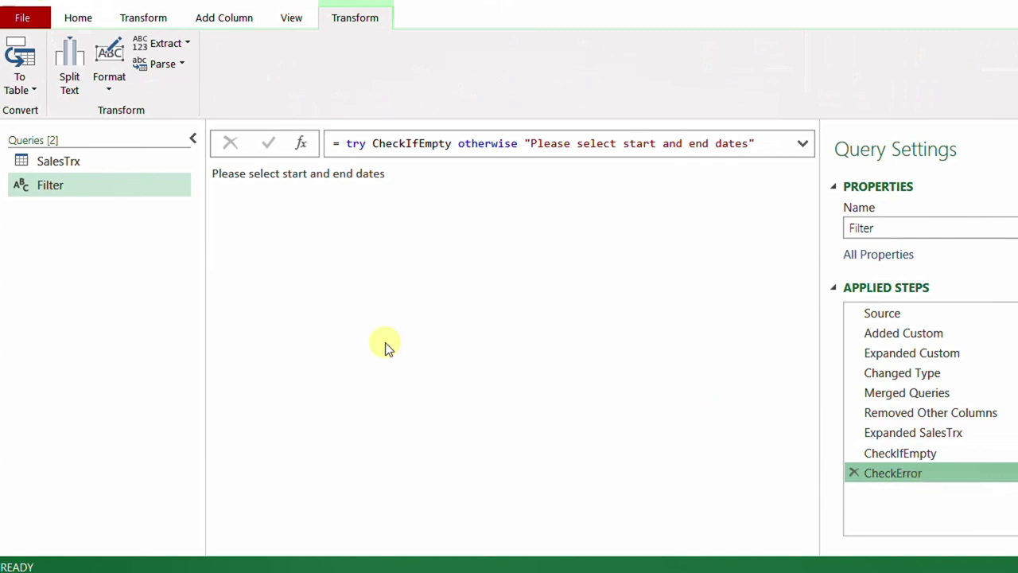
left_click(950, 119)
left_click(546, 324)
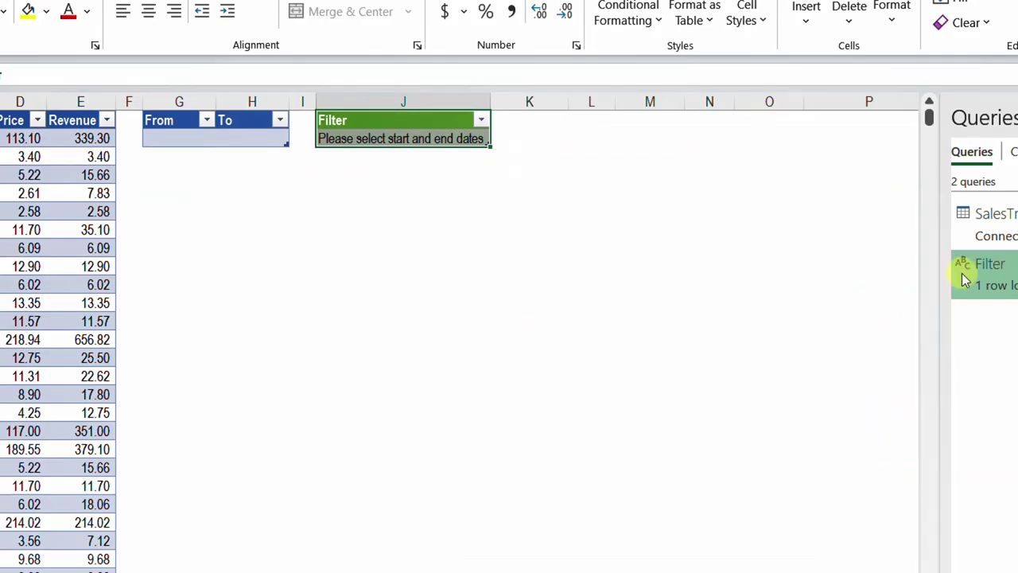
left_click(419, 202)
key("Up")
key("Up")
key("Up")
key("Up")
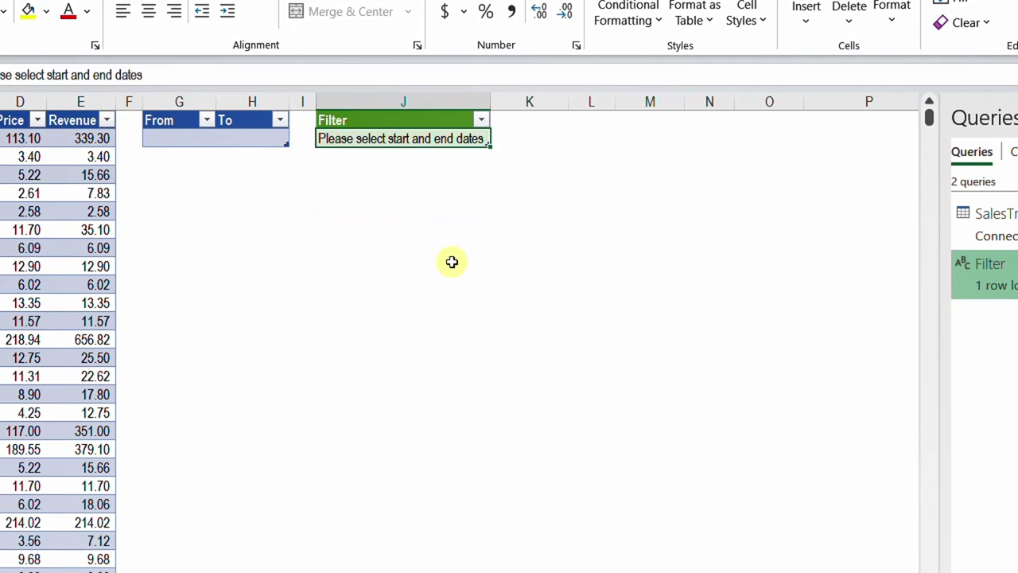
- Enter only the From date 1/1/22 in cell G2, leaving To empty, and refresh the loaded Filter table
left_click(234, 142)
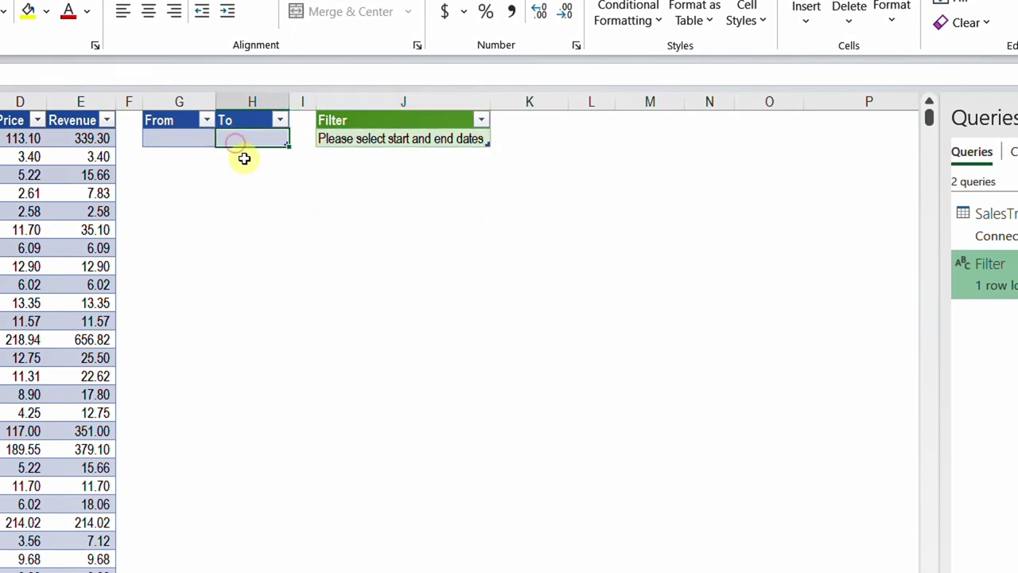
key("Left")
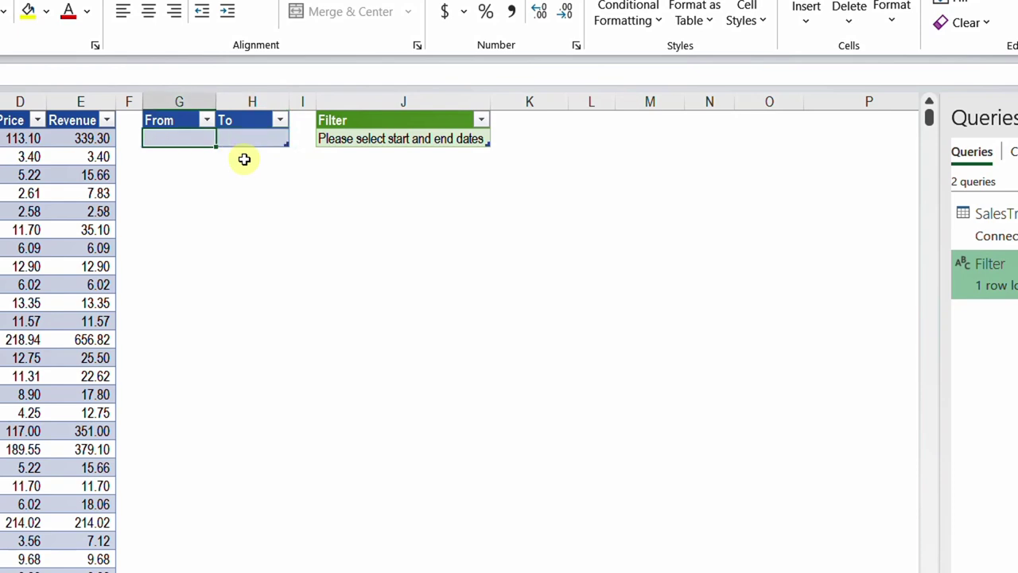
type("1/1/")
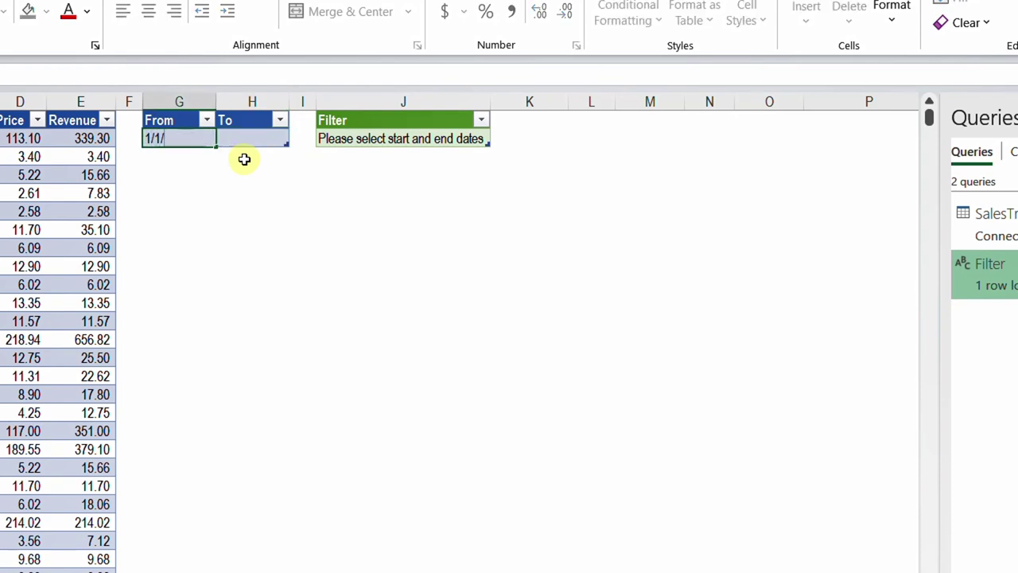
type("22")
key("Return")
right_click(338, 138)
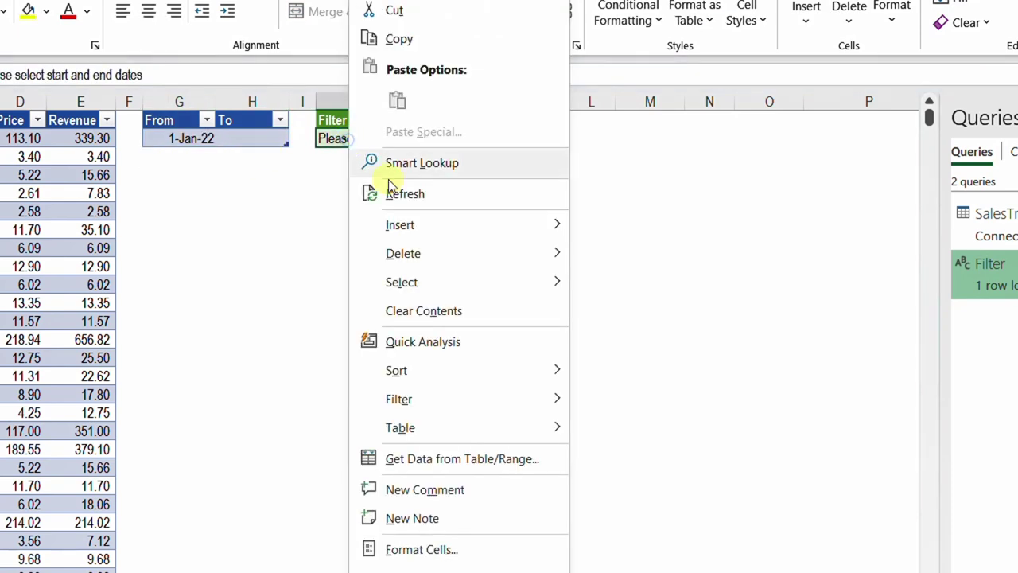
left_click(405, 196)
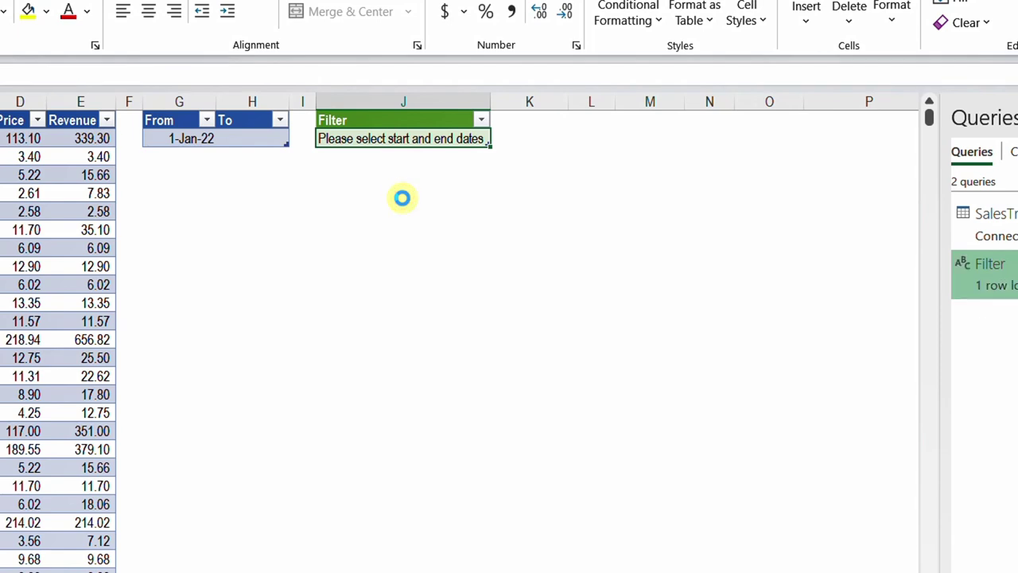
- Enter the To date 1/2/2022 in cell H2 and refresh the Filter table
left_click(251, 133)
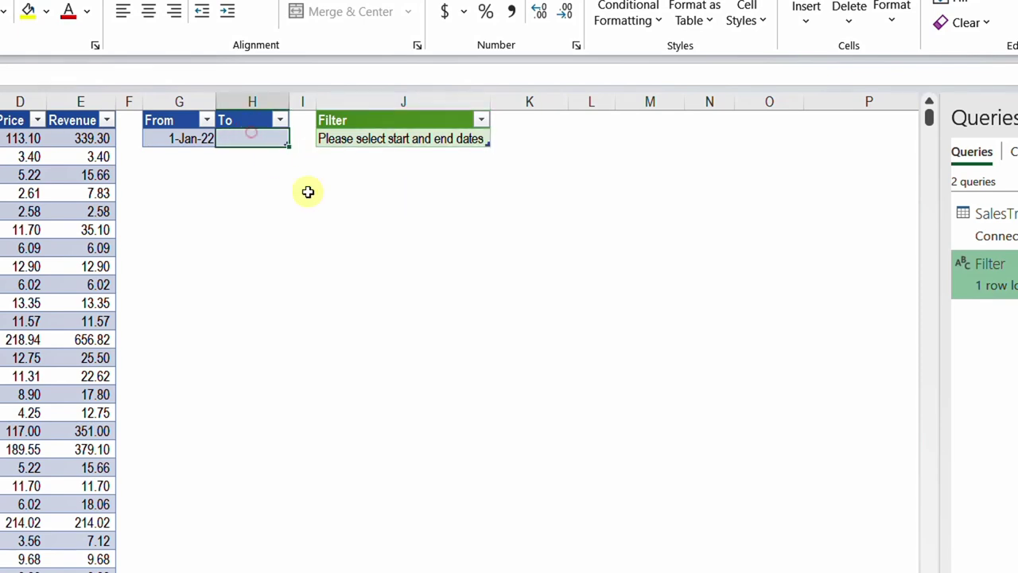
type("1/2/2022")
key("Return")
right_click(375, 139)
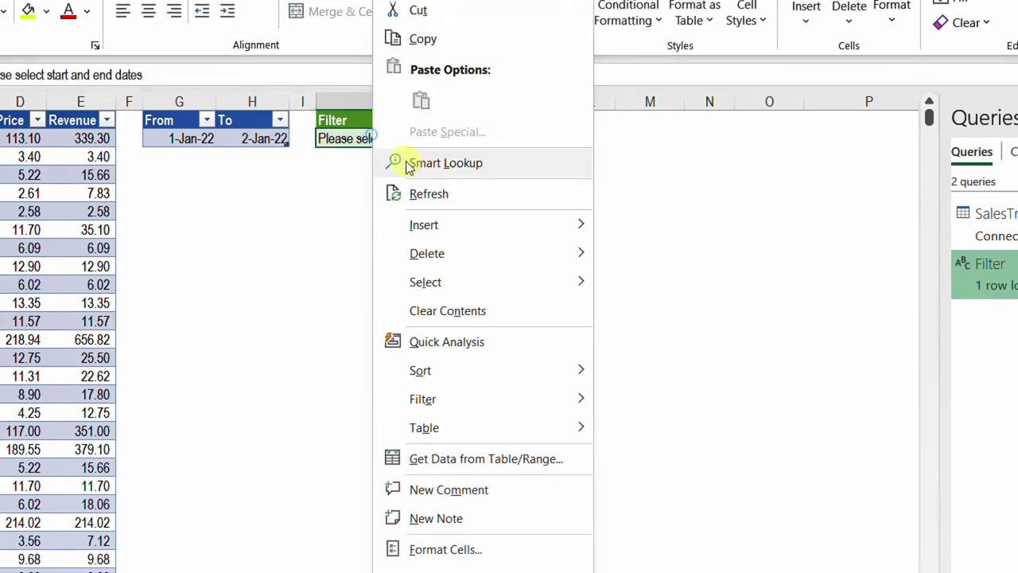
left_click(421, 189)
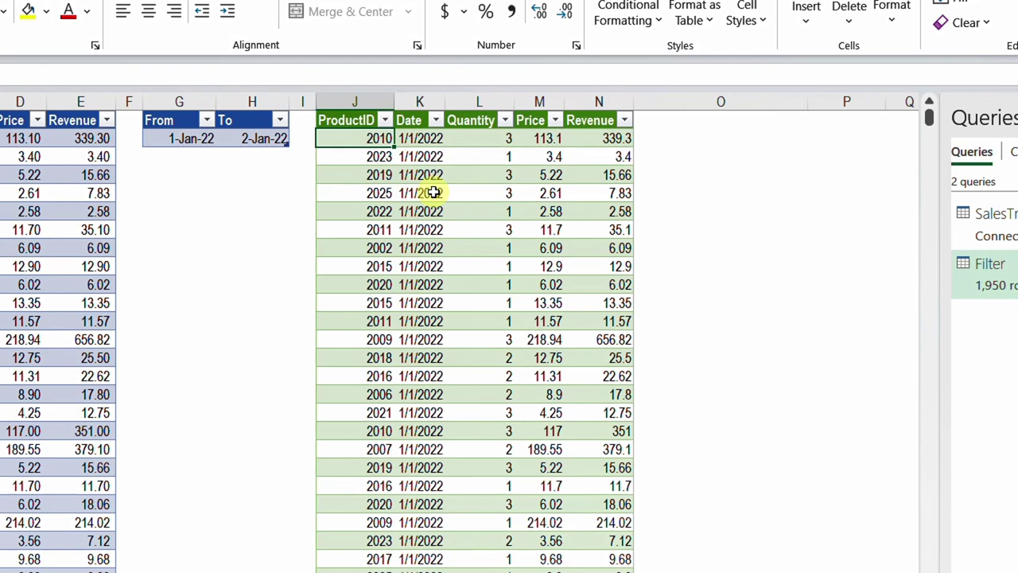
- Change the From date in cell G2 to 3-Jan-22, after the To date, and refresh the Filter table
left_click(192, 139)
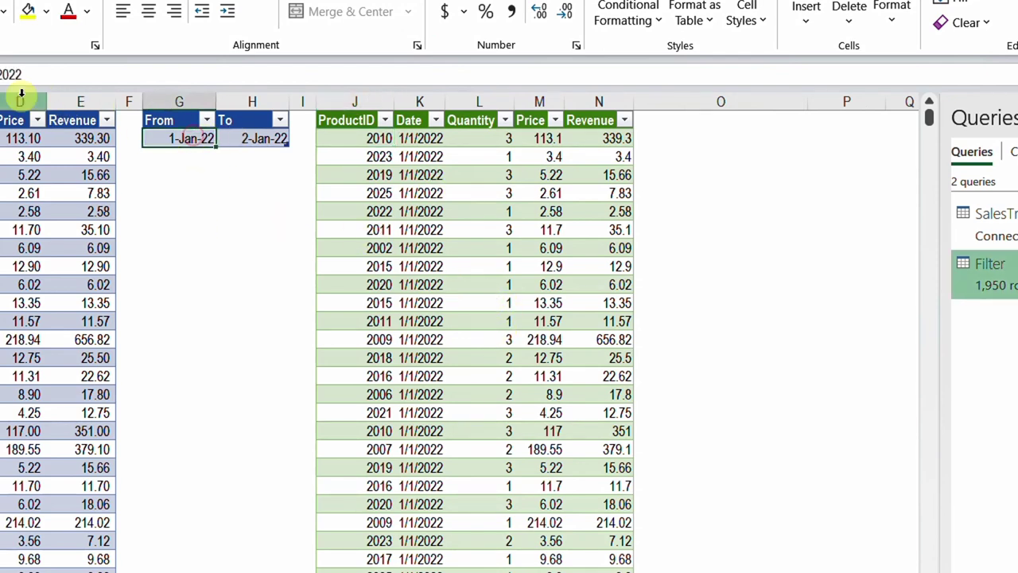
left_click(5, 74)
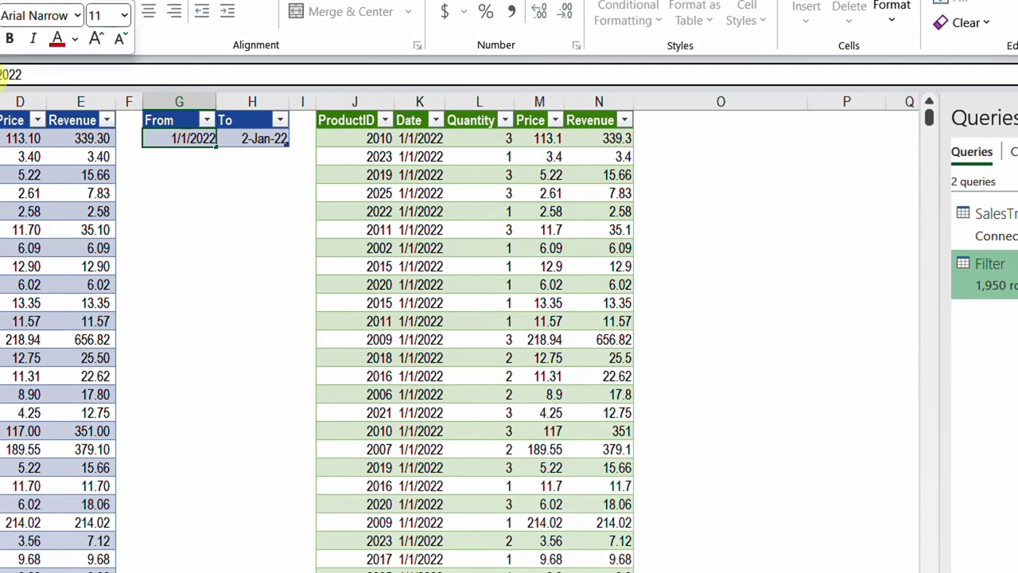
type("3")
key("Return")
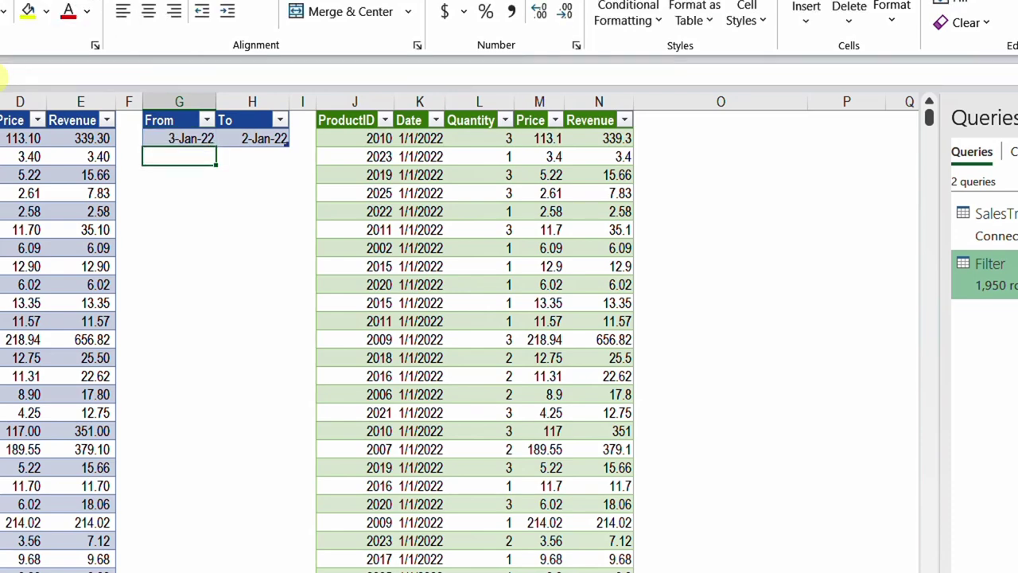
right_click(329, 251)
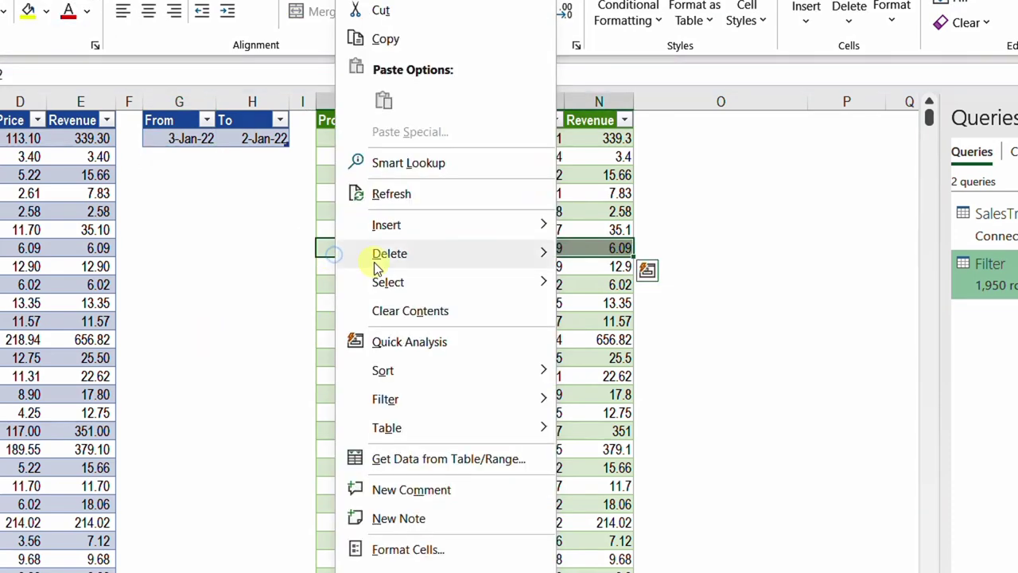
left_click(416, 196)
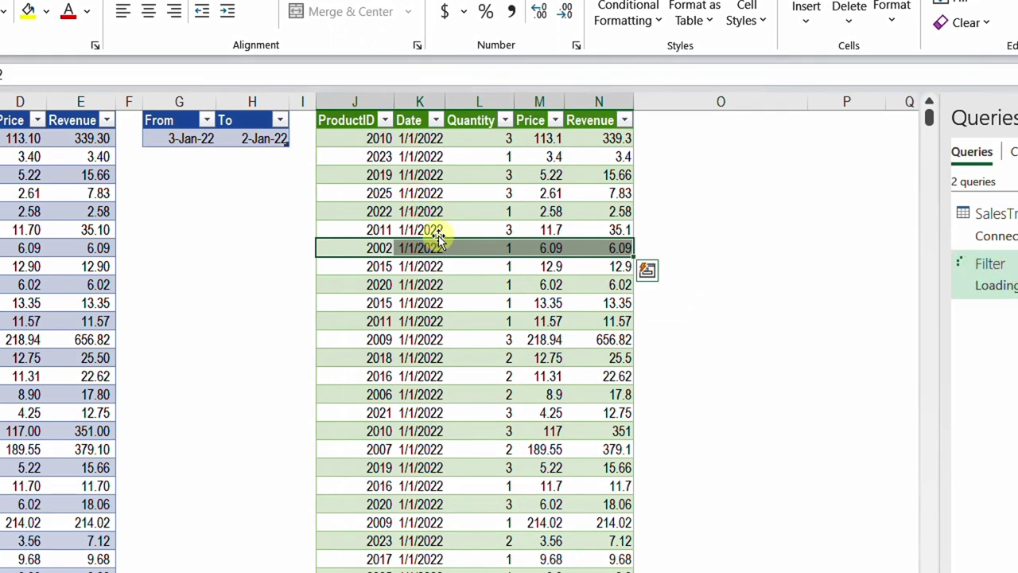